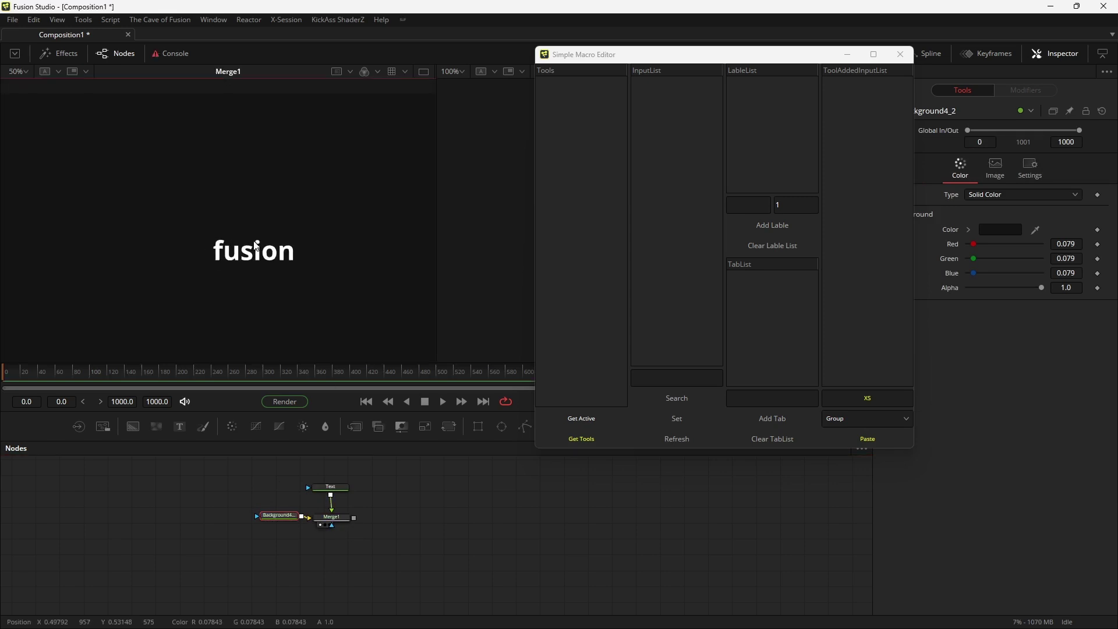
# Box-select Background4_2, Text and Merge1 and load them into the macro editor's Tools list.
pyautogui.scroll(-2, 256, 246)
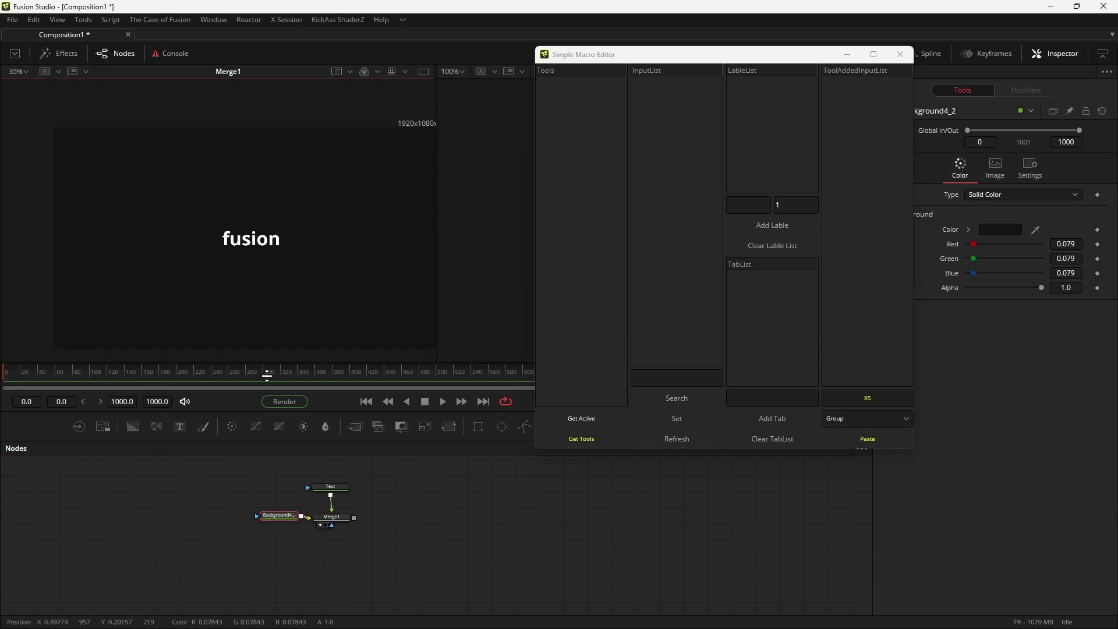
pyautogui.moveTo(245, 487); pyautogui.dragTo(345, 527)
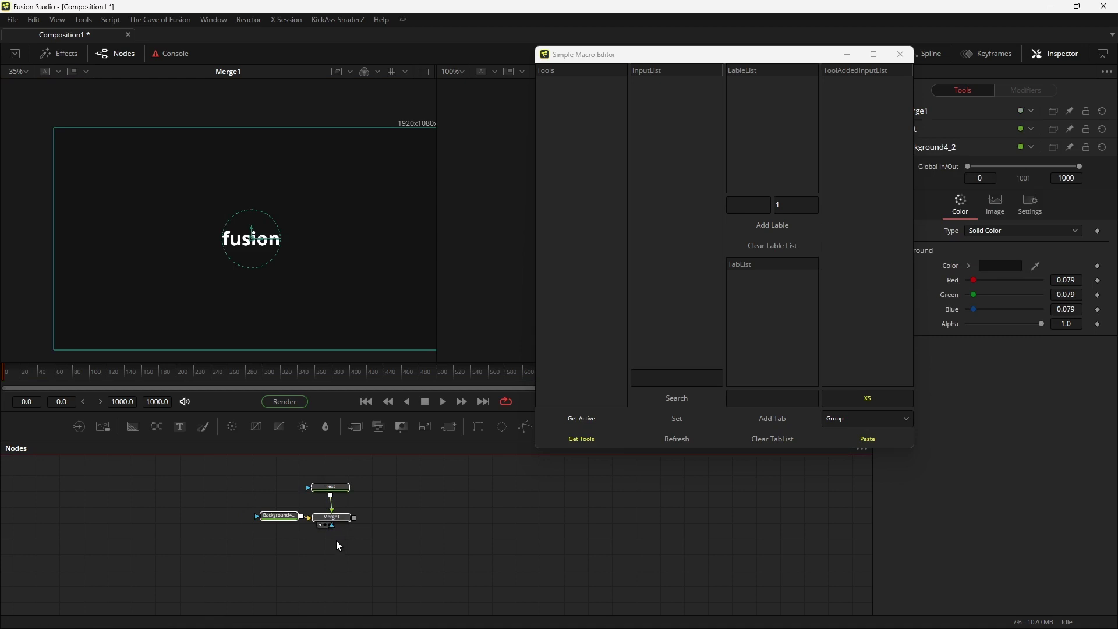
pyautogui.click(340, 522)
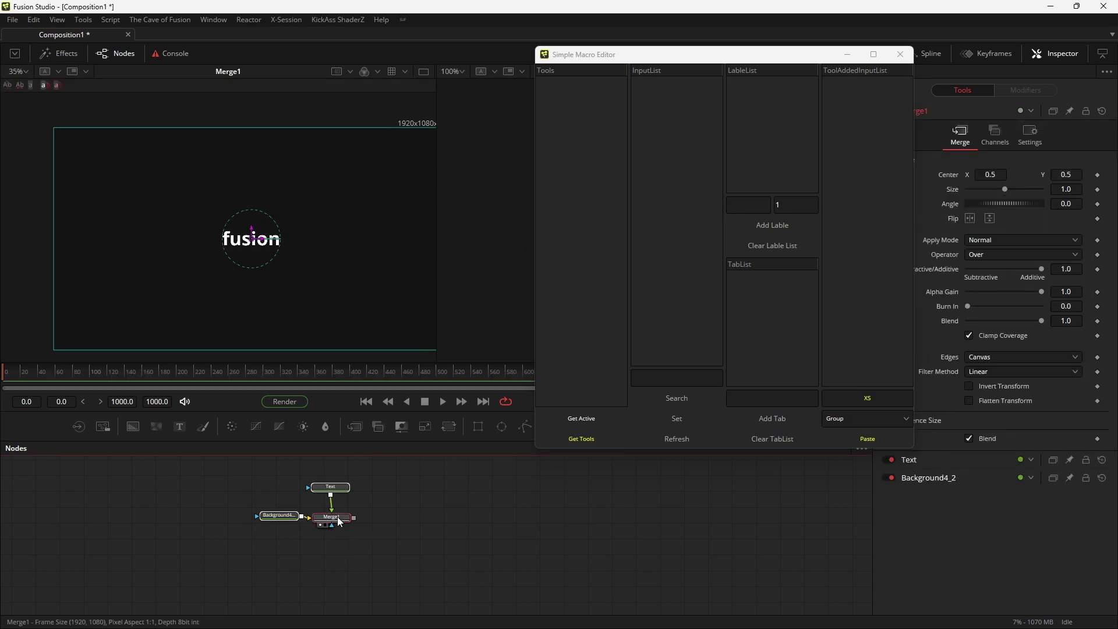
pyautogui.click(584, 438)
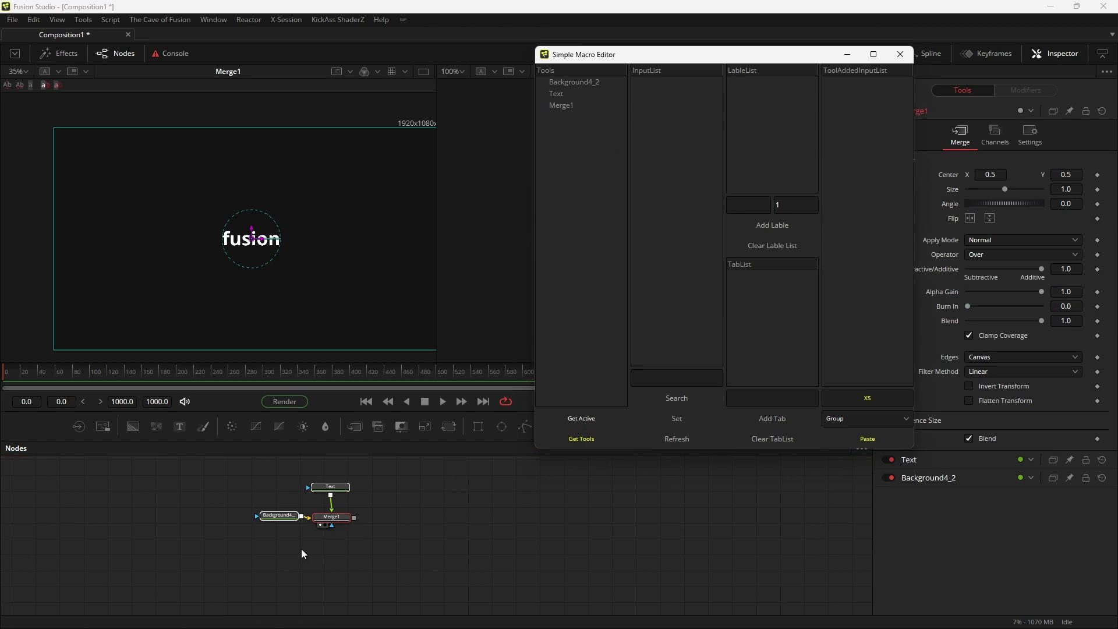
pyautogui.click(358, 526)
pyautogui.moveTo(259, 472); pyautogui.dragTo(354, 531)
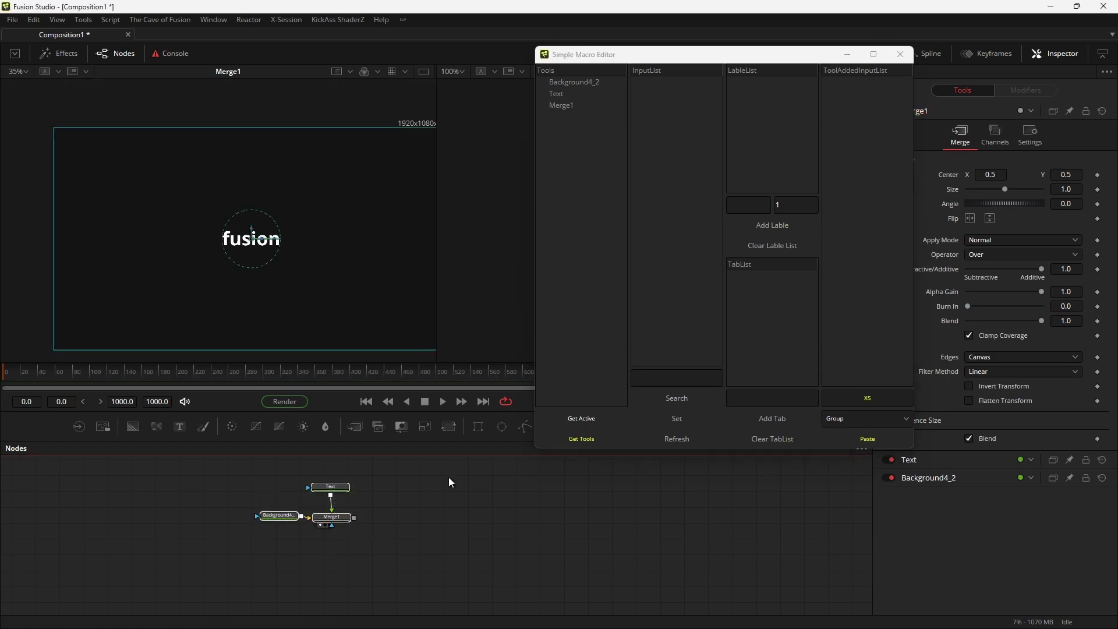
pyautogui.click(333, 518)
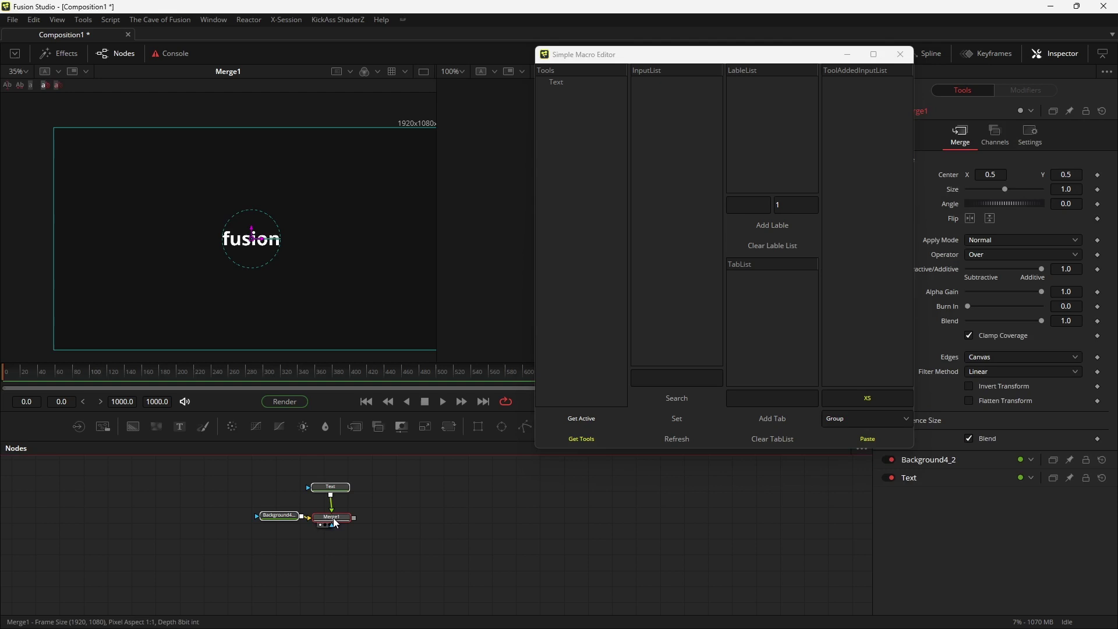
# Reload the three tools and add the Text node's Styled Text input to the macro.
pyautogui.click(568, 441)
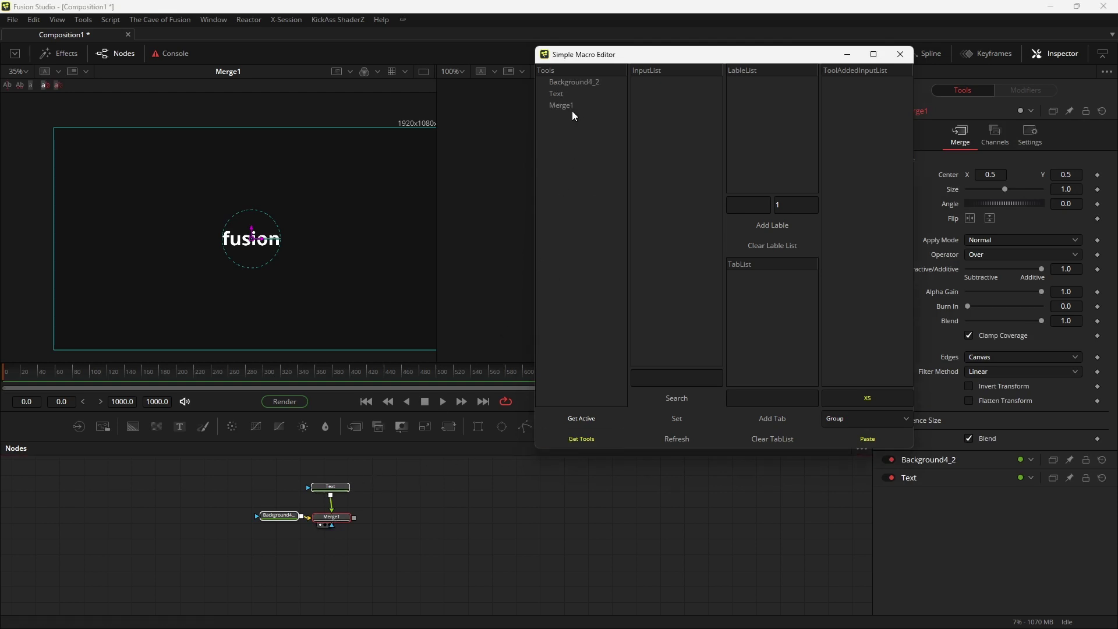
pyautogui.click(560, 93)
pyautogui.click(667, 377)
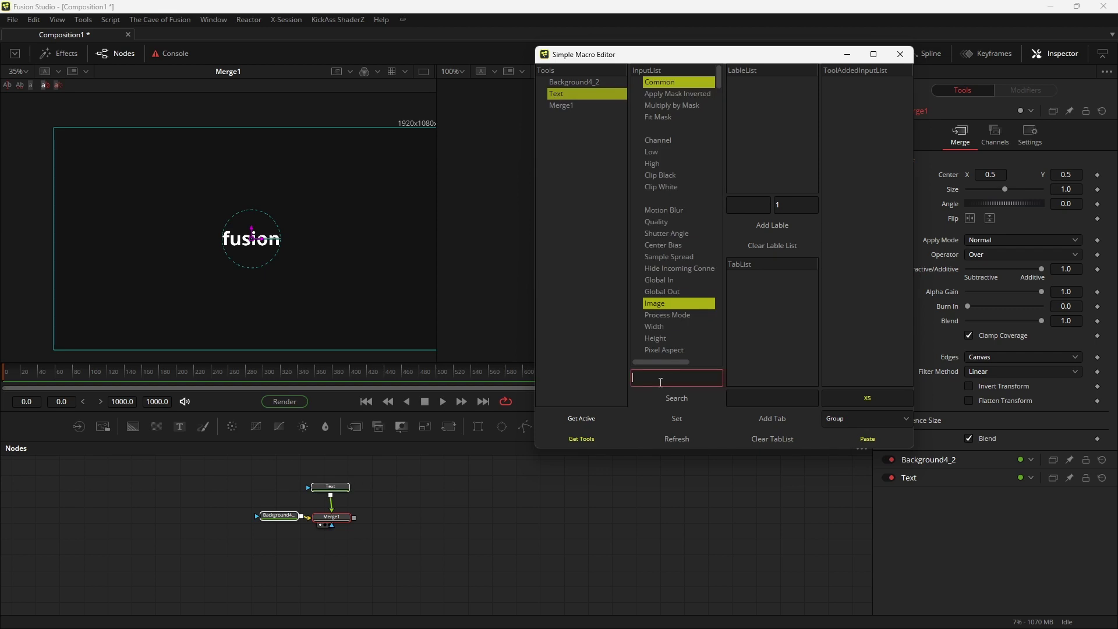
pyautogui.write('sty')
pyautogui.click(678, 399)
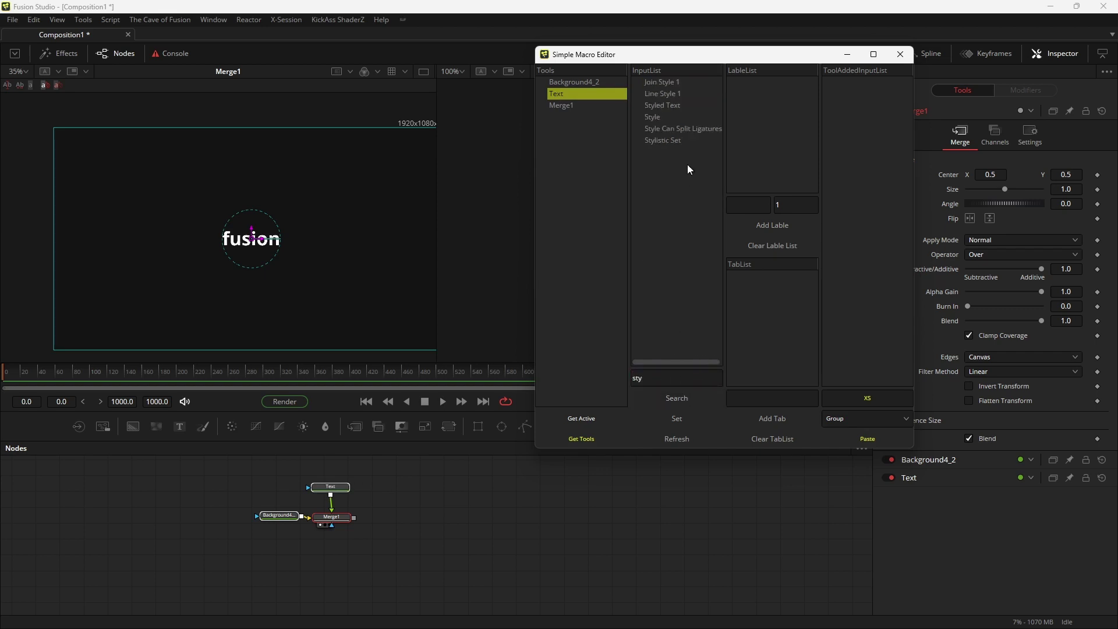
pyautogui.doubleClick(679, 106)
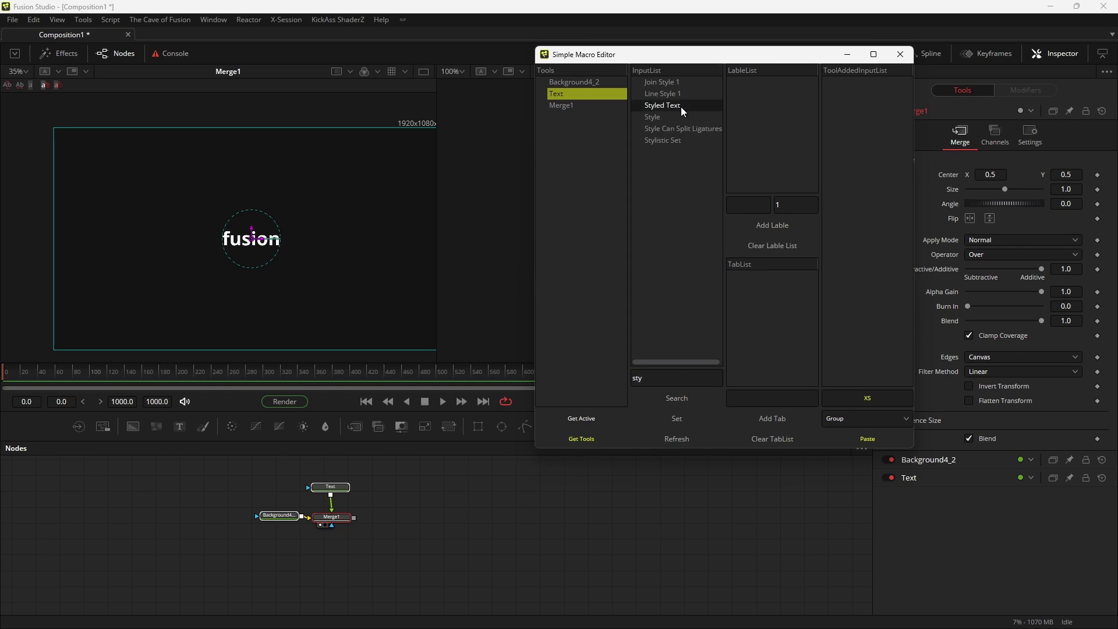
# Add the Text node's Size input to the macro and list Background4_2's inputs.
pyautogui.click(657, 379)
pyautogui.hotkey('ctrl', 'a')
pyautogui.write('size')
pyautogui.click(676, 400)
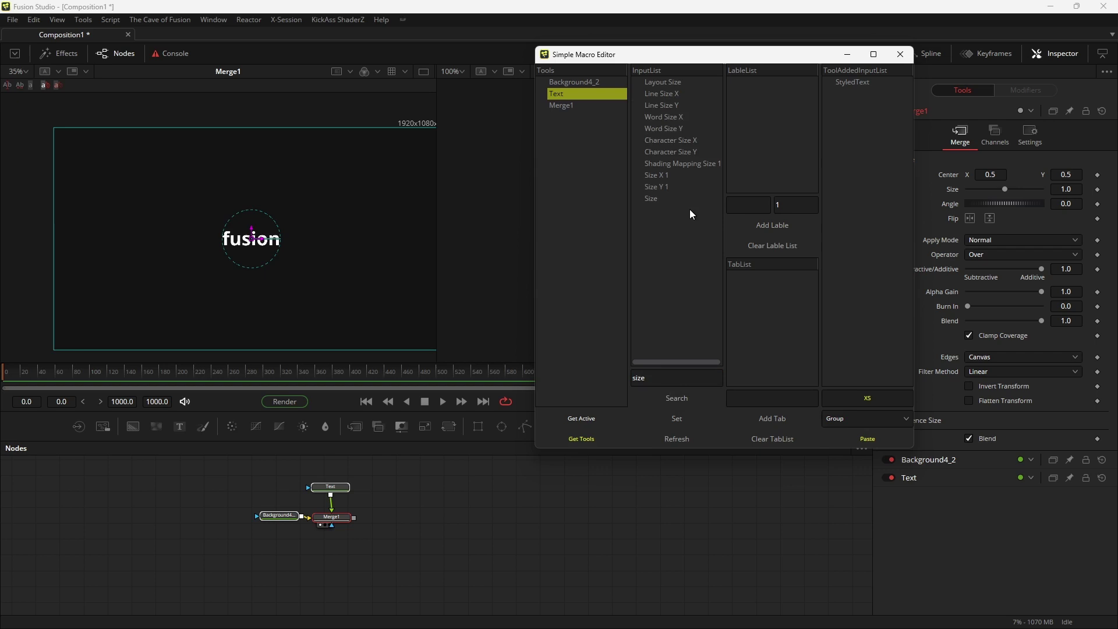
pyautogui.doubleClick(672, 198)
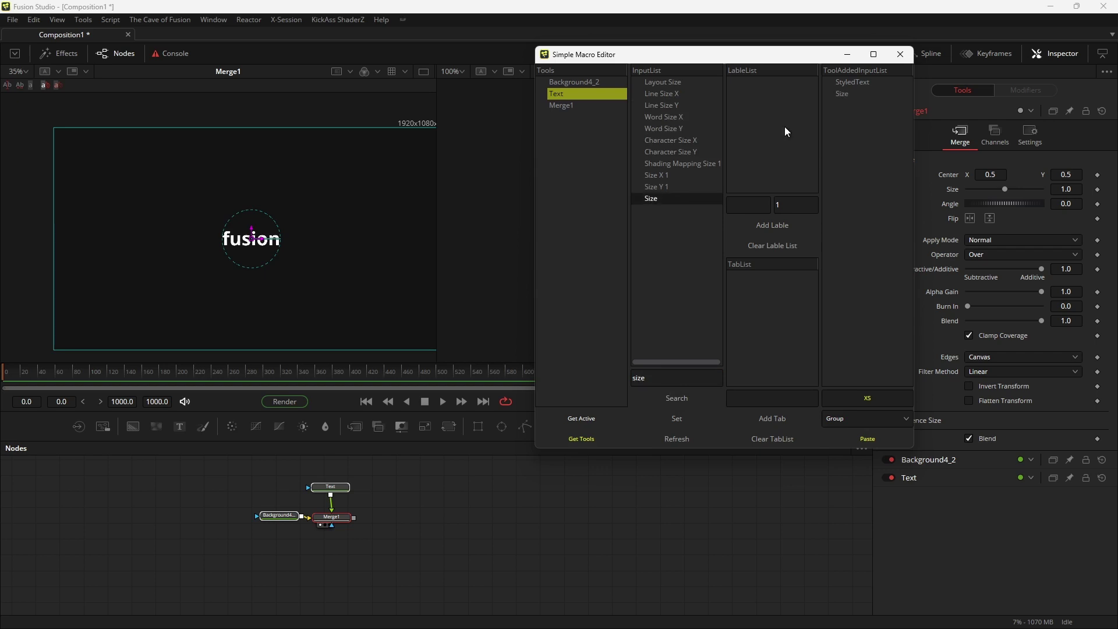
pyautogui.click(581, 82)
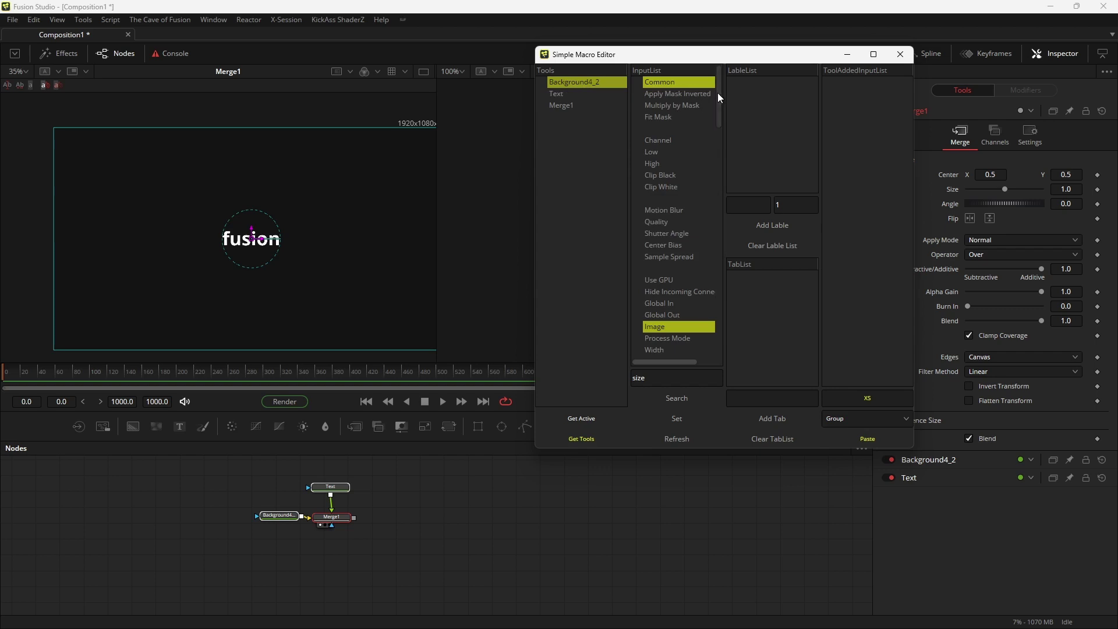
# Create a label named Color in Background4_2's input list.
pyautogui.moveTo(717, 93); pyautogui.dragTo(722, 287)
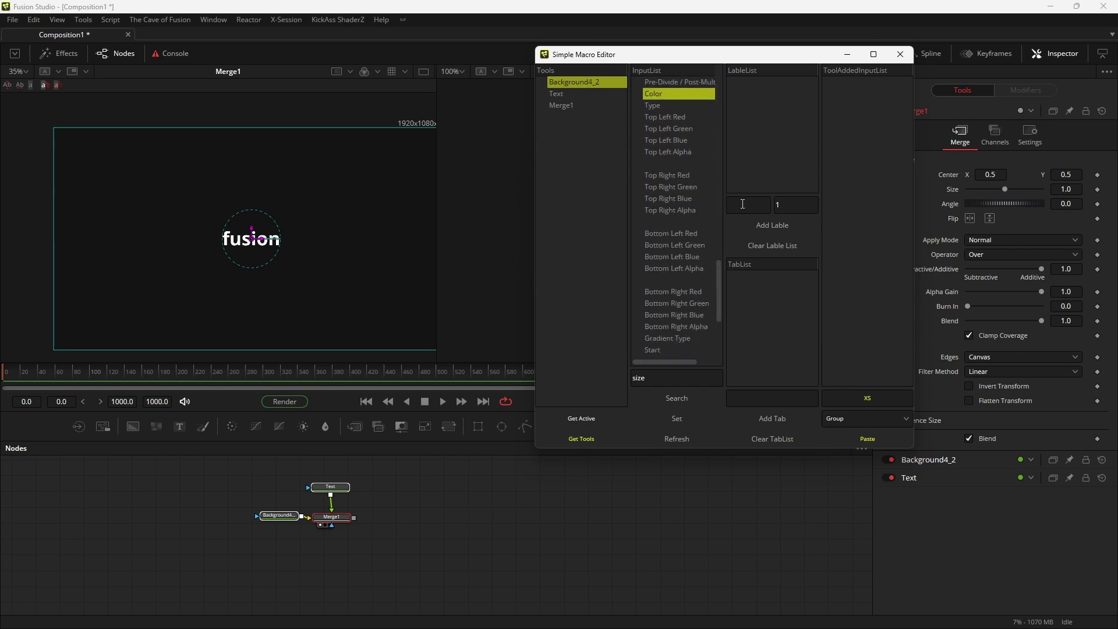
pyautogui.click(742, 204)
pyautogui.write('Color')
pyautogui.click(773, 225)
# Add Background4_2's Type and all sixteen Top/Bottom Left/Right RGBA corner colour inputs.
pyautogui.doubleClick(671, 105)
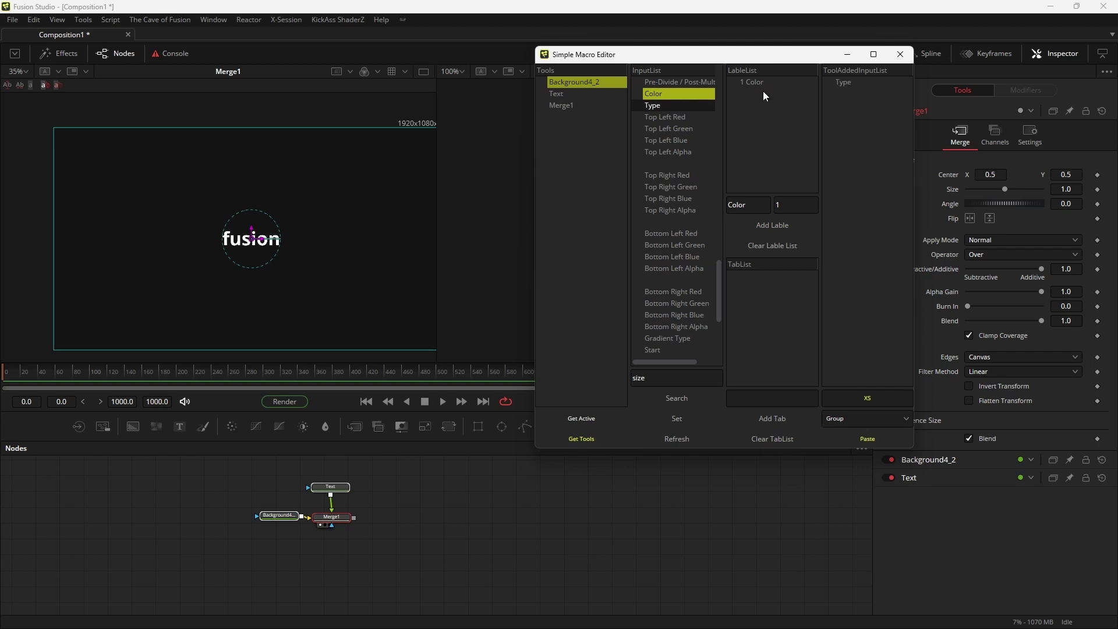
pyautogui.doubleClick(660, 116)
pyautogui.doubleClick(682, 129)
pyautogui.doubleClick(678, 140)
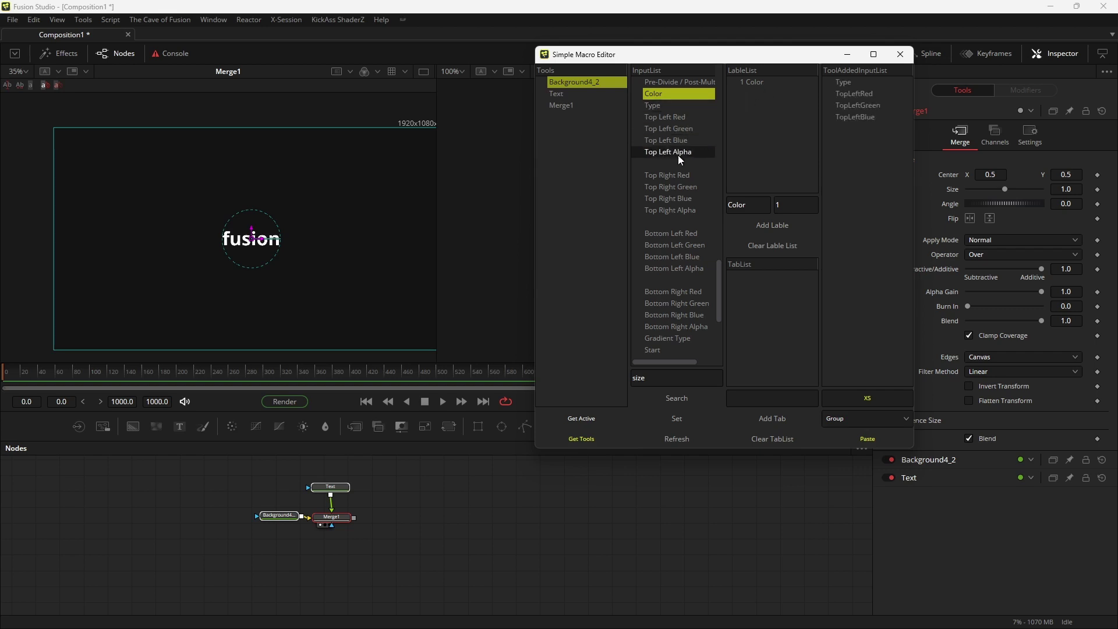
pyautogui.doubleClick(677, 153)
pyautogui.doubleClick(666, 174)
pyautogui.doubleClick(670, 187)
pyautogui.doubleClick(675, 198)
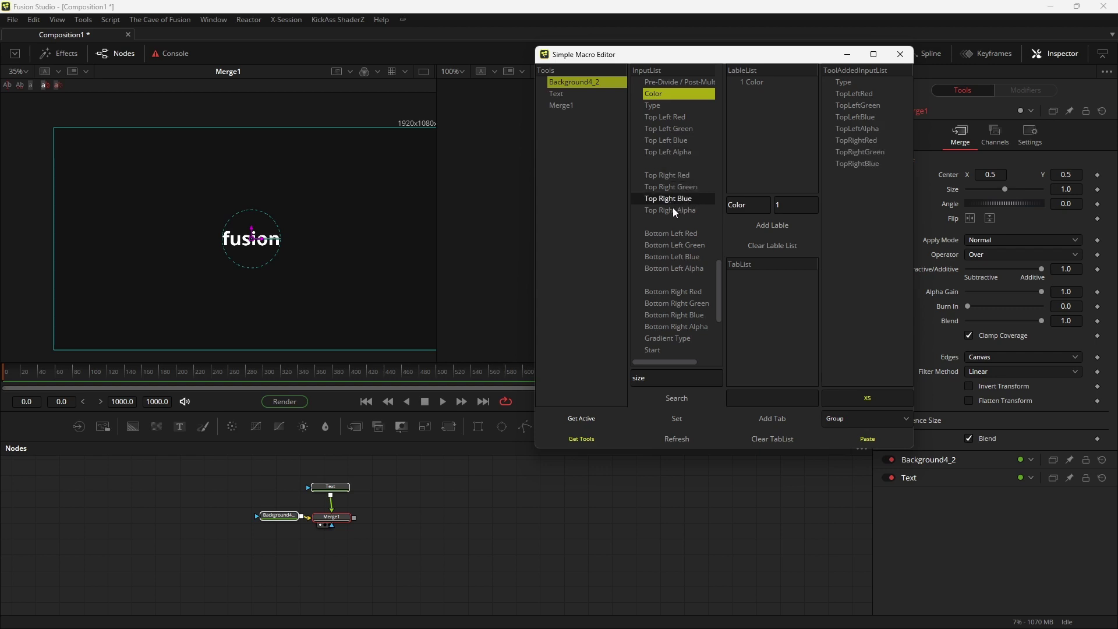
pyautogui.doubleClick(672, 209)
pyautogui.doubleClick(660, 233)
pyautogui.doubleClick(684, 245)
pyautogui.doubleClick(676, 256)
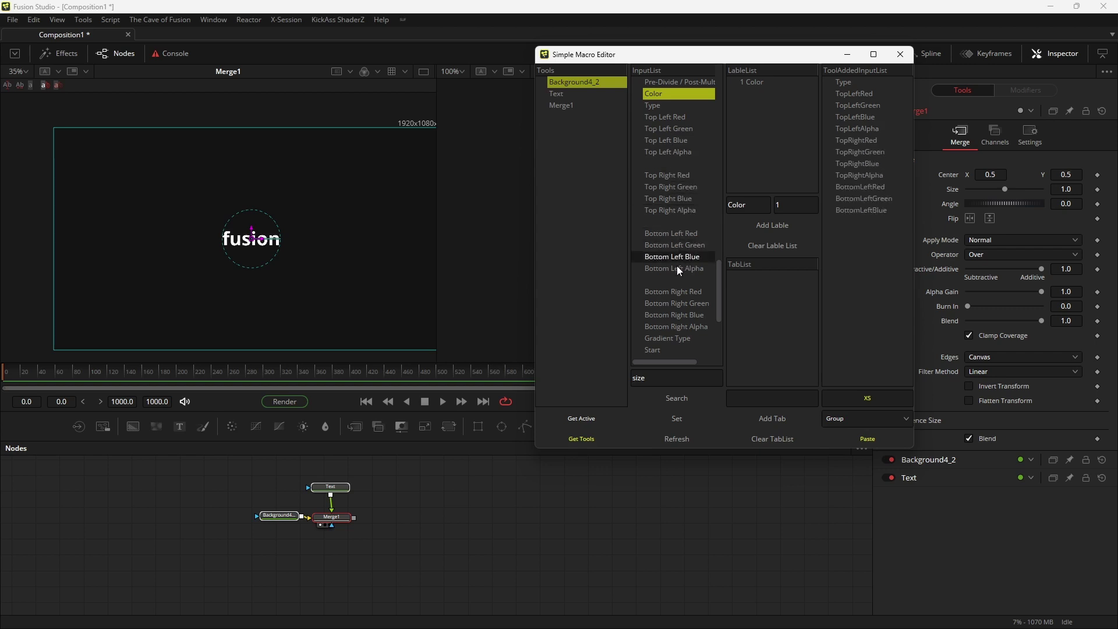
pyautogui.doubleClick(679, 268)
pyautogui.doubleClick(673, 291)
pyautogui.doubleClick(679, 303)
pyautogui.doubleClick(675, 314)
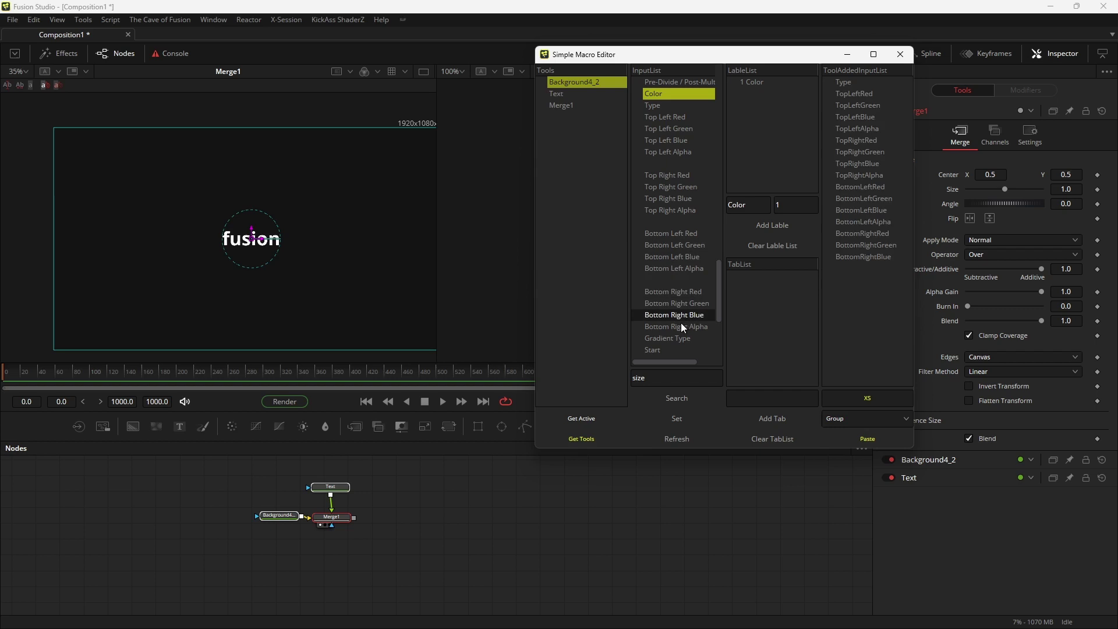
pyautogui.doubleClick(680, 325)
# Add the Gradient Type, Start, End, Gradient, Interpolation Space, Offset and Repeat inputs.
pyautogui.doubleClick(673, 337)
pyautogui.scroll(-2, 676, 309)
pyautogui.click(653, 282)
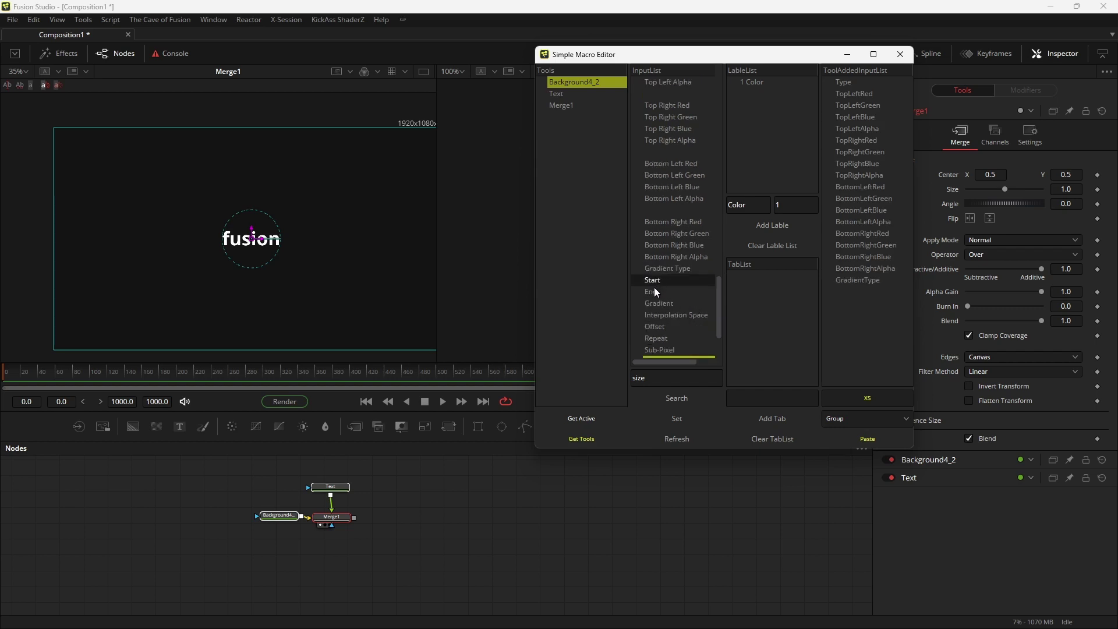
pyautogui.doubleClick(655, 291)
pyautogui.doubleClick(658, 304)
pyautogui.doubleClick(657, 314)
pyautogui.doubleClick(656, 326)
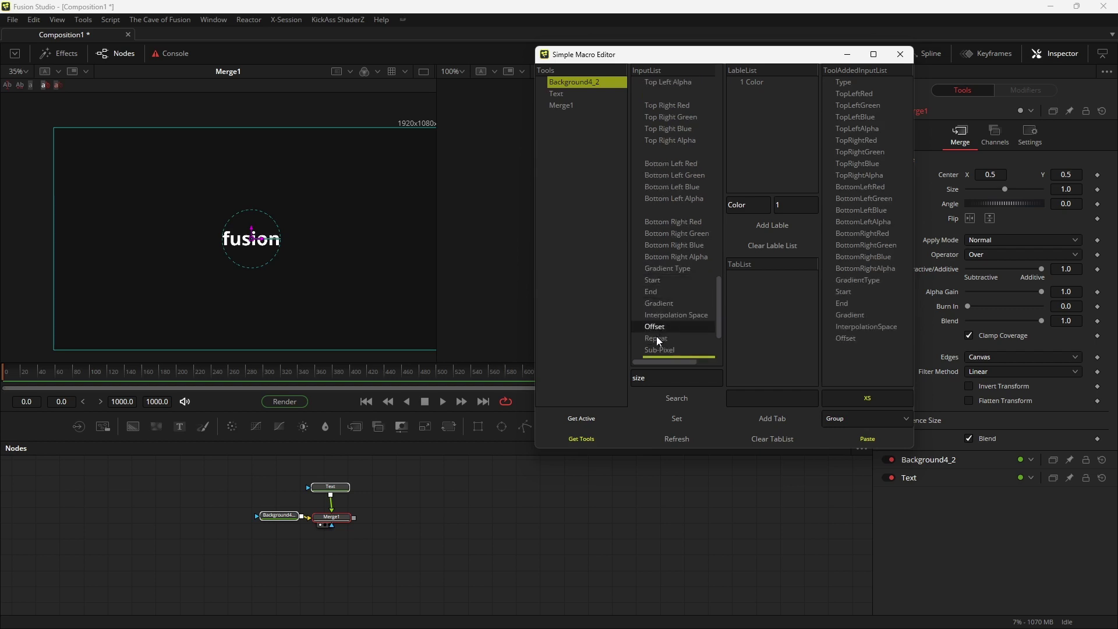
pyautogui.doubleClick(656, 338)
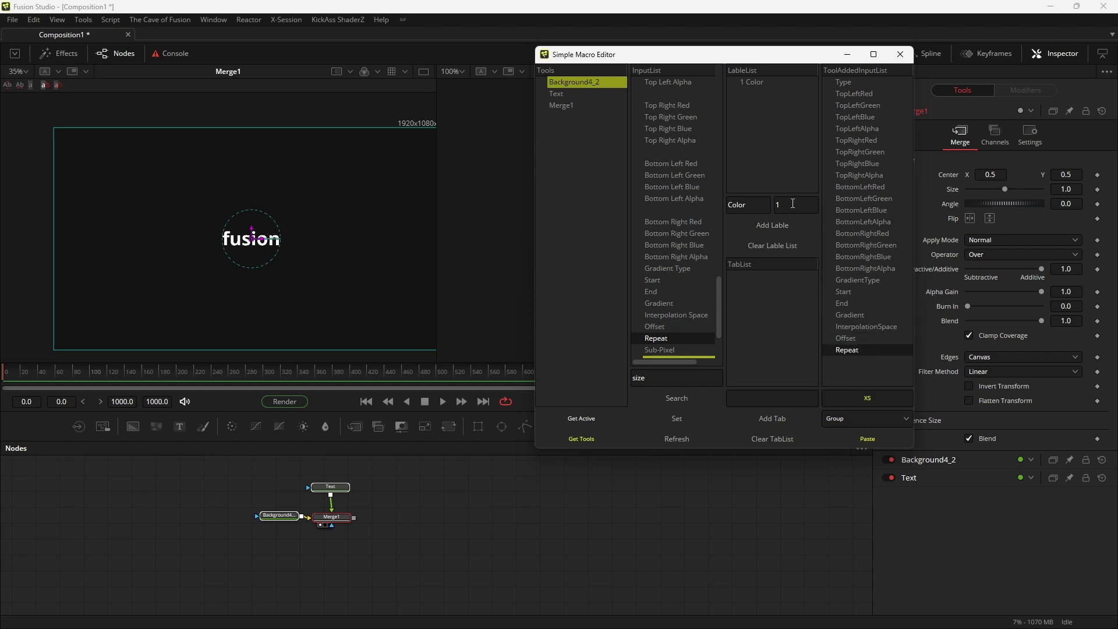
# Make the Color label cover 24 inputs.
pyautogui.click(792, 203)
pyautogui.write('24')
pyautogui.click(772, 226)
# Name the macro 'name', choose Macro instead of Group, and paste it into the graph.
pyautogui.click(867, 397)
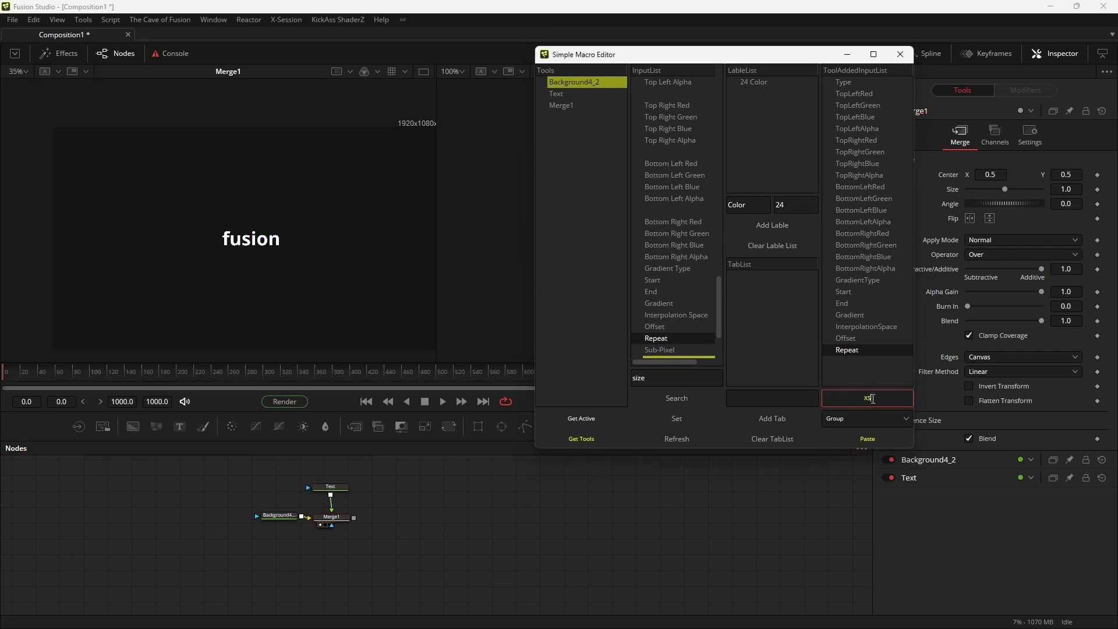
pyautogui.moveTo(826, 397); pyautogui.dragTo(917, 384)
pyautogui.write('name')
pyautogui.click(871, 416)
pyautogui.click(851, 431)
pyautogui.click(868, 439)
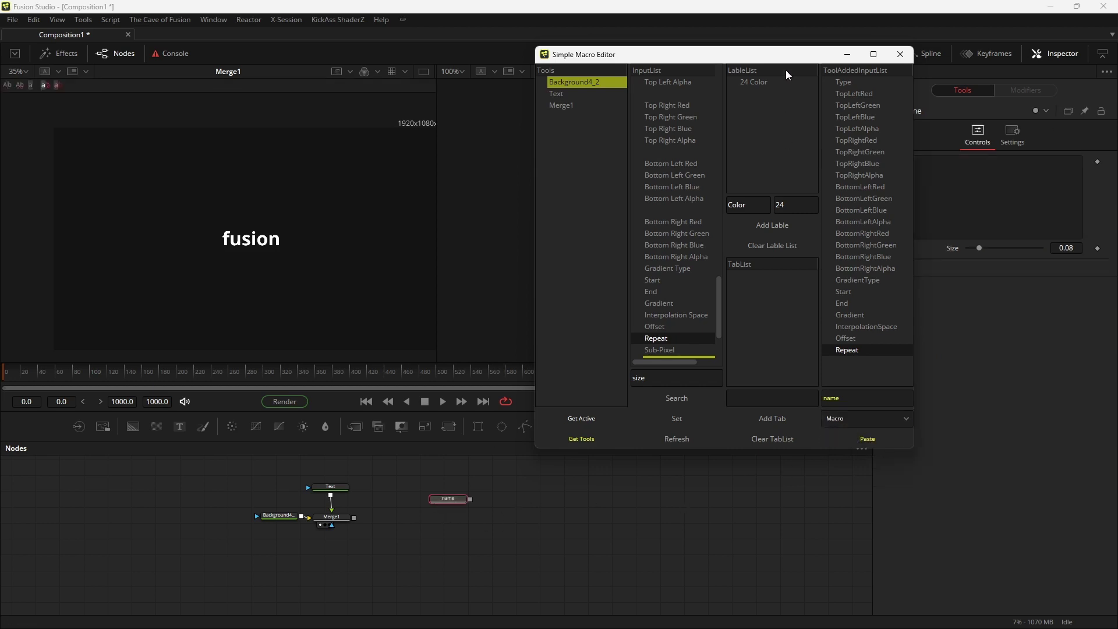
# Extend the macro's text to fusionsdfsdf and raise its Size to about 0.11.
pyautogui.moveTo(785, 54); pyautogui.dragTo(681, 66)
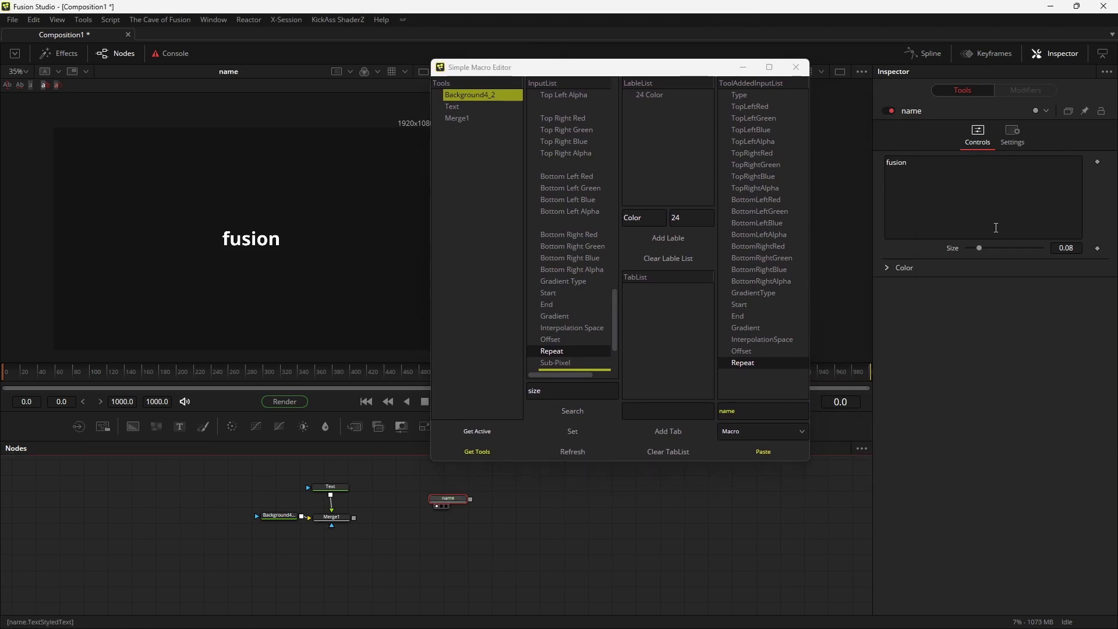
pyautogui.click(931, 175)
pyautogui.write('sdfsdf')
pyautogui.moveTo(978, 248); pyautogui.dragTo(983, 249)
# Pick a red background colour, then switch the background Type to Gradient.
pyautogui.click(889, 268)
pyautogui.click(1000, 297)
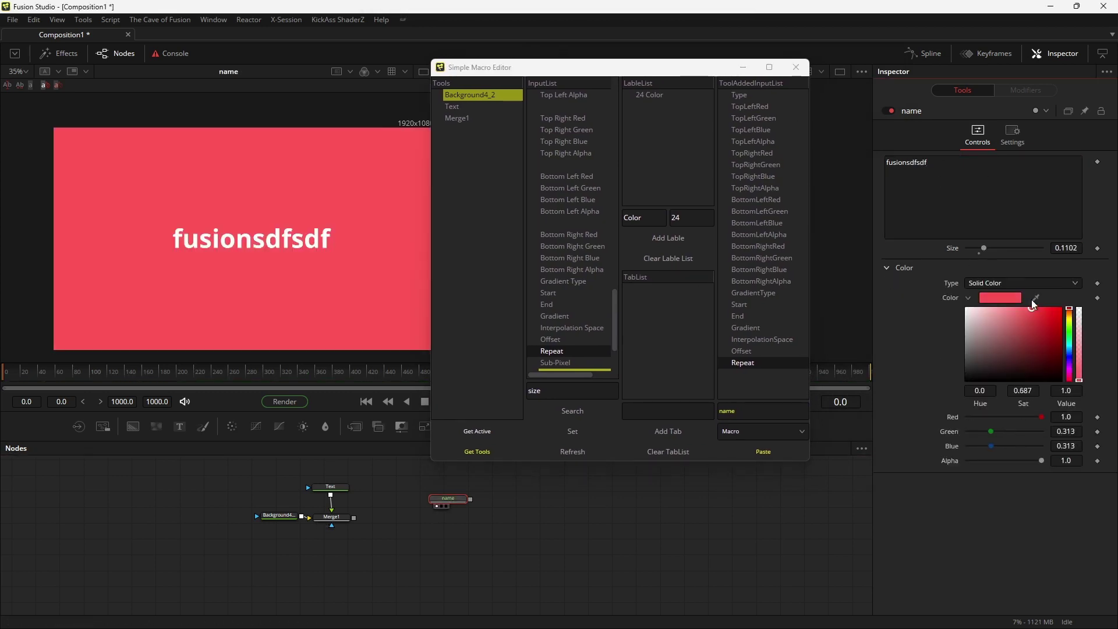
pyautogui.moveTo(1032, 299); pyautogui.dragTo(948, 368)
pyautogui.click(1023, 283)
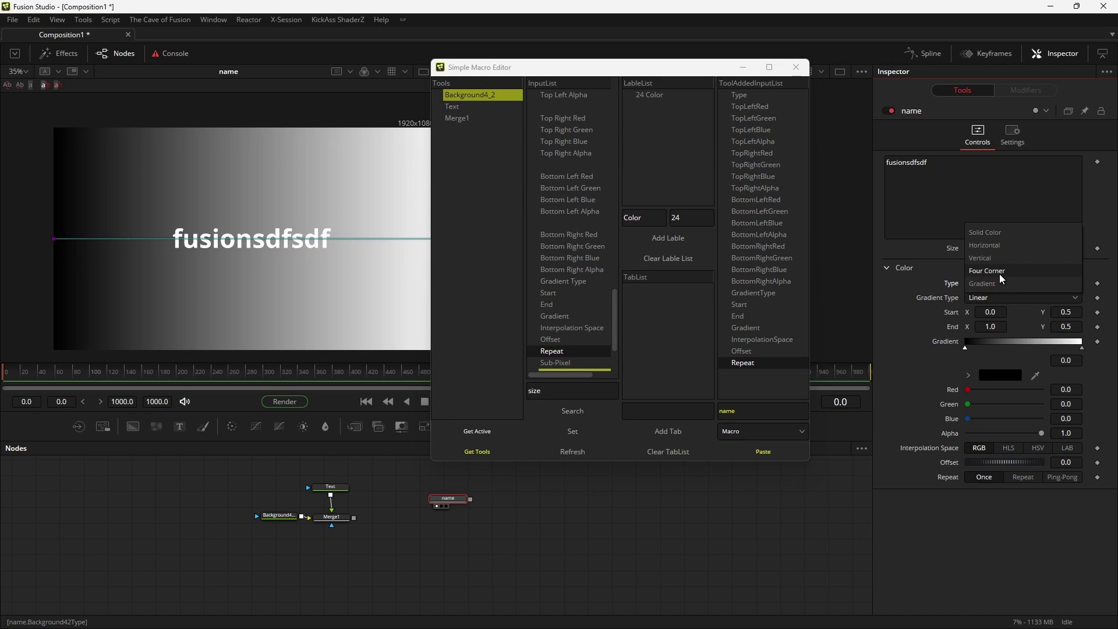
pyautogui.click(998, 284)
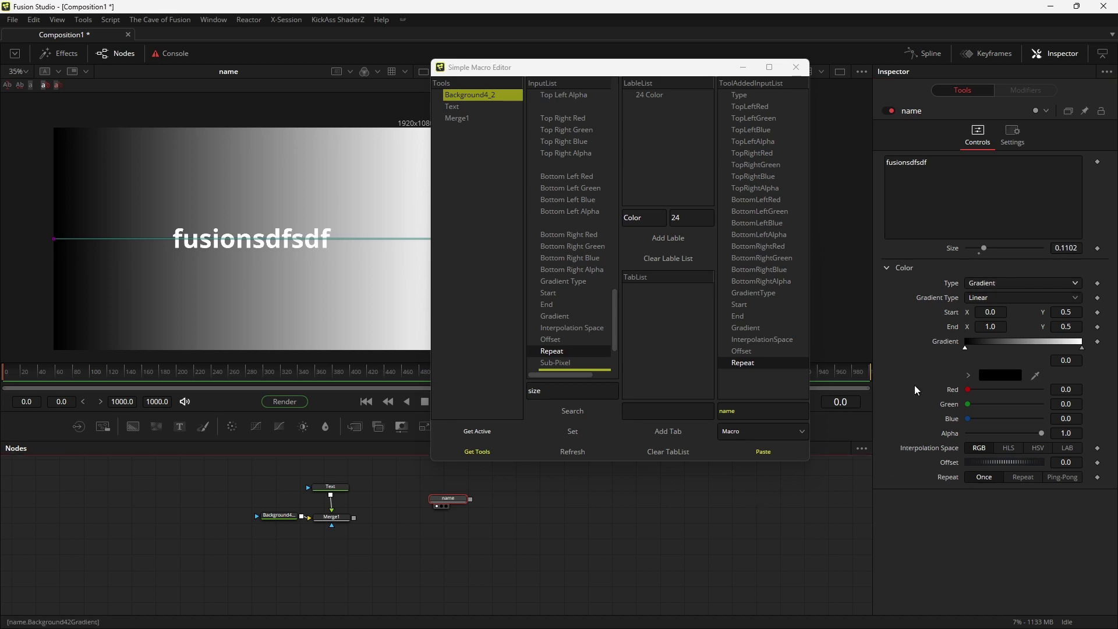
pyautogui.rightClick(456, 506)
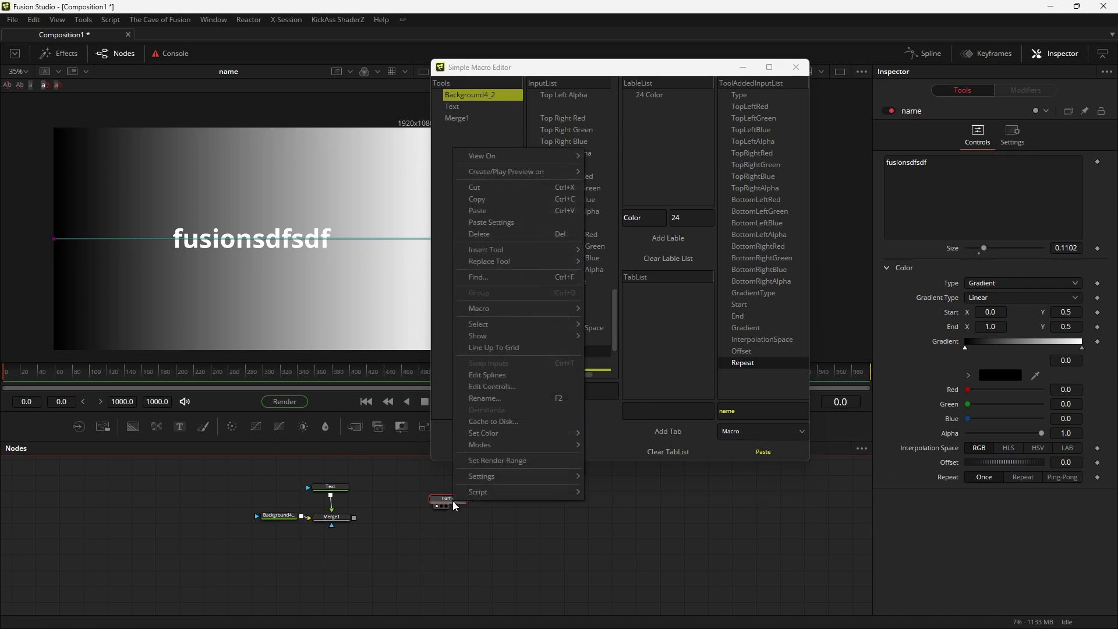
# Delete the test macro, expose Effect Mask, and paste a new macro below the Background node.
pyautogui.click(468, 371)
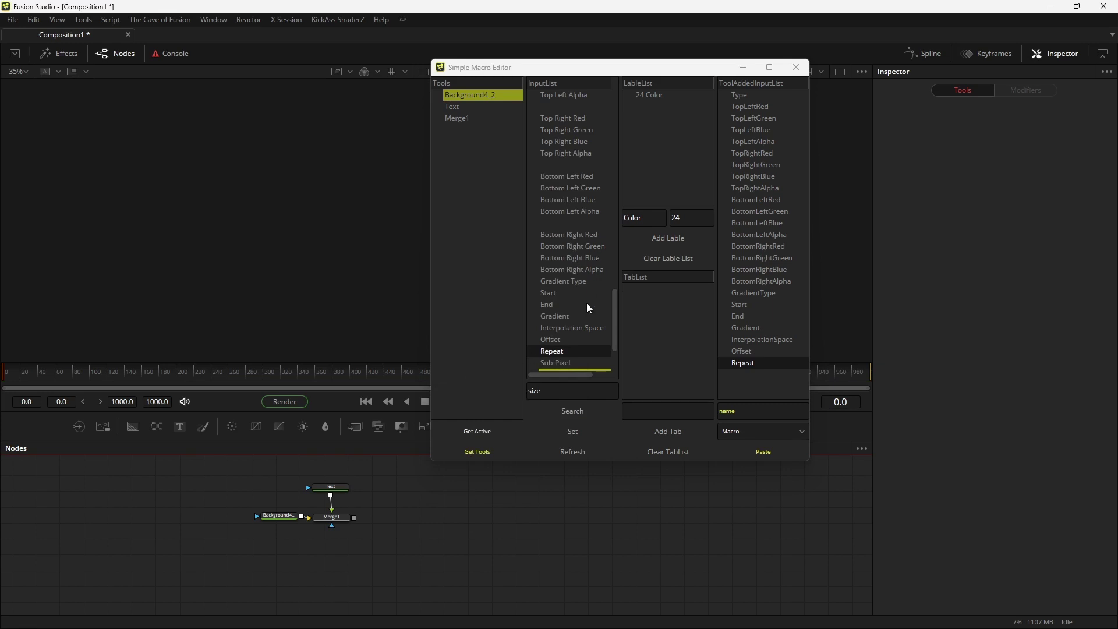
pyautogui.scroll(-3, 608, 361)
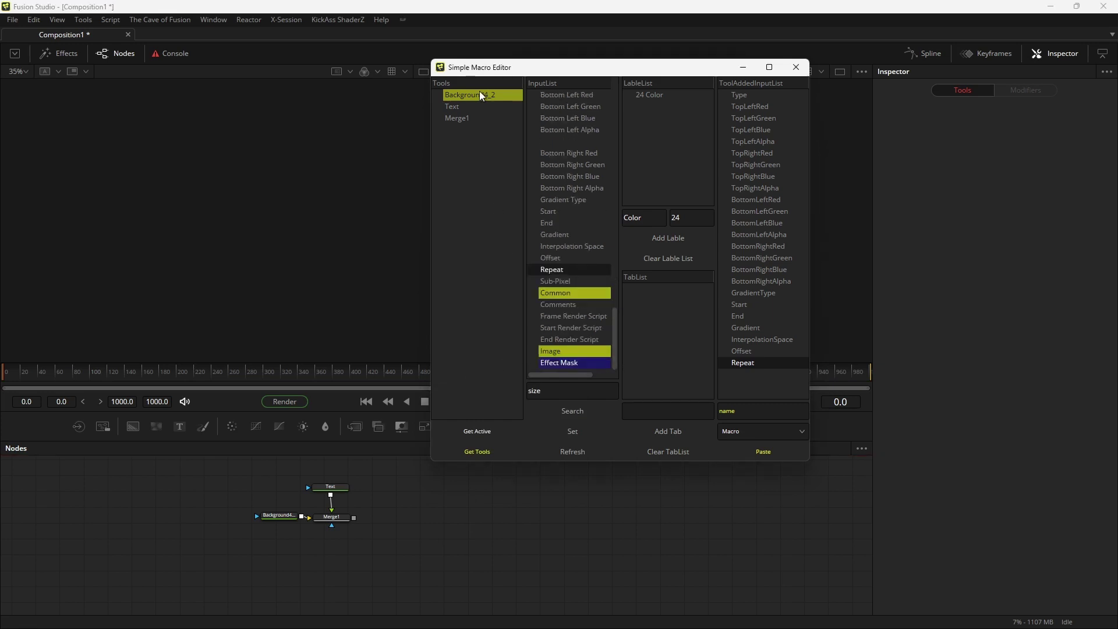
pyautogui.doubleClick(562, 363)
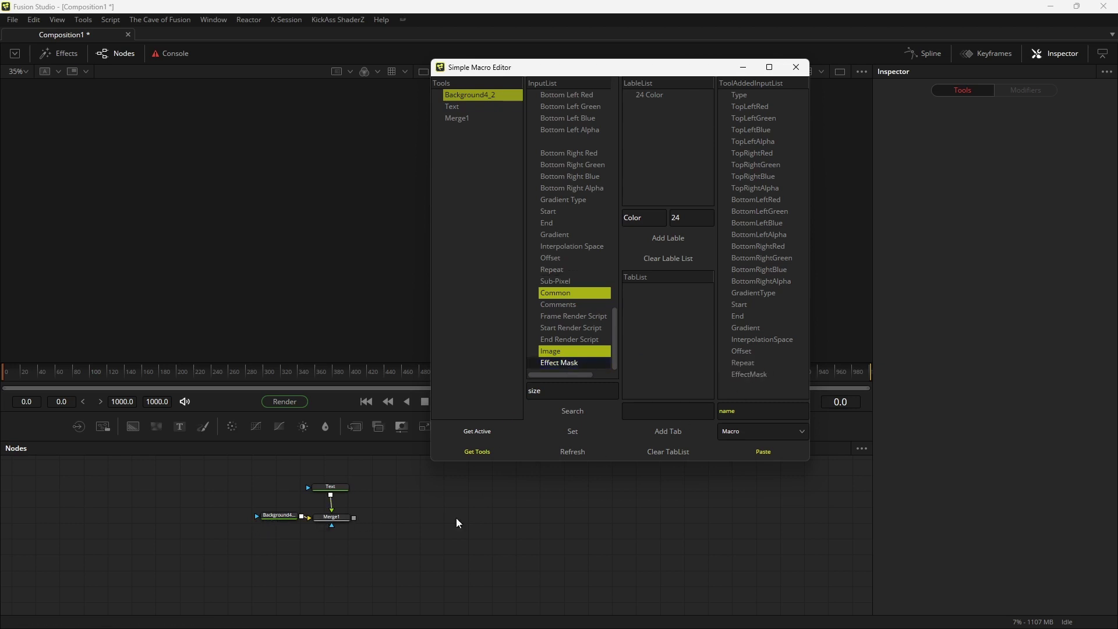
pyautogui.click(607, 505)
pyautogui.click(762, 452)
pyautogui.moveTo(607, 504); pyautogui.dragTo(259, 546)
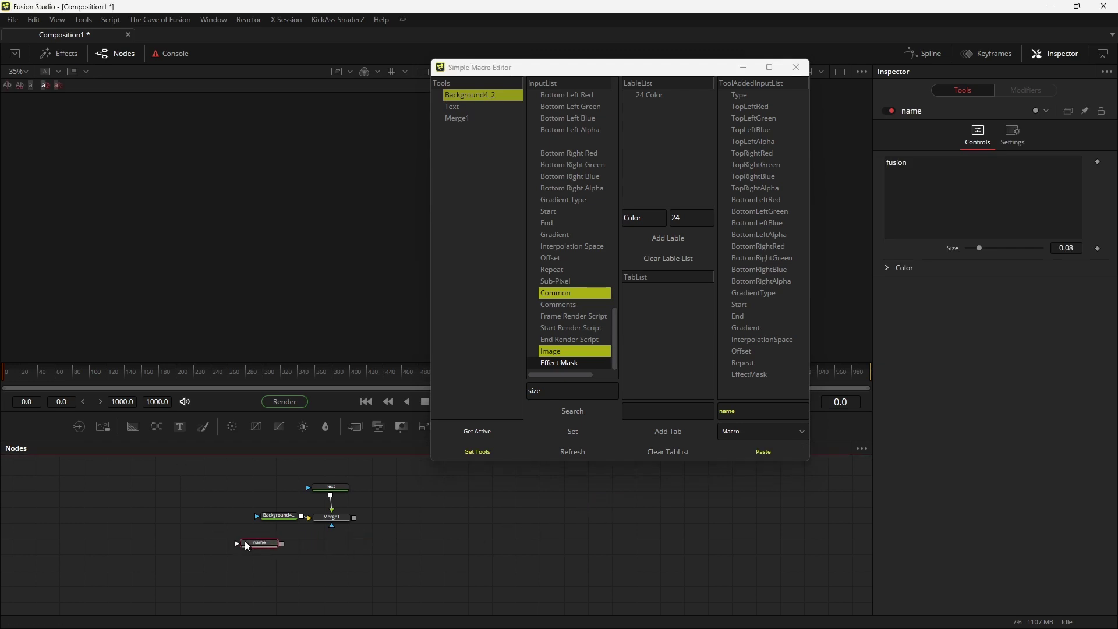
# View the new macro, mask it with an enlarged Ellipse, then unexpose Effect Mask.
pyautogui.press('1')
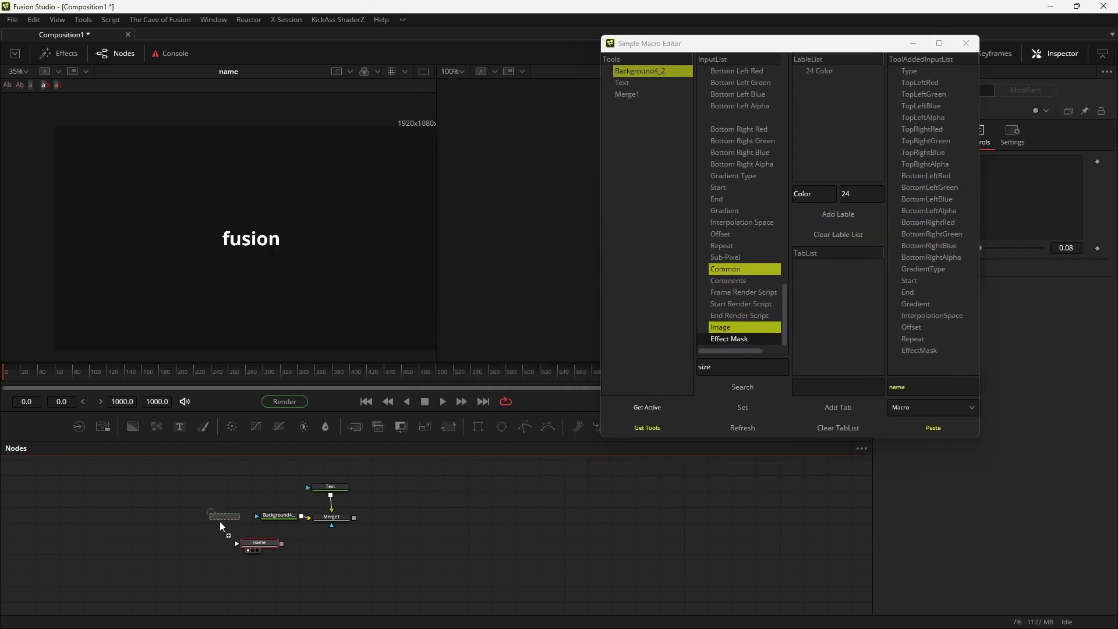
pyautogui.click(226, 547)
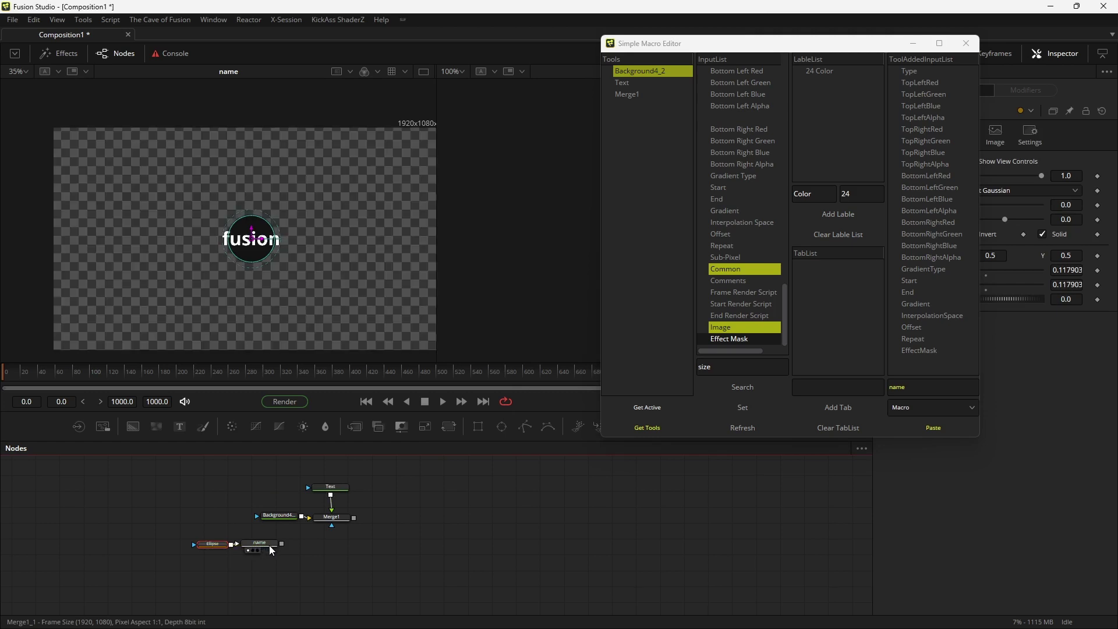
pyautogui.moveTo(270, 259); pyautogui.dragTo(281, 273)
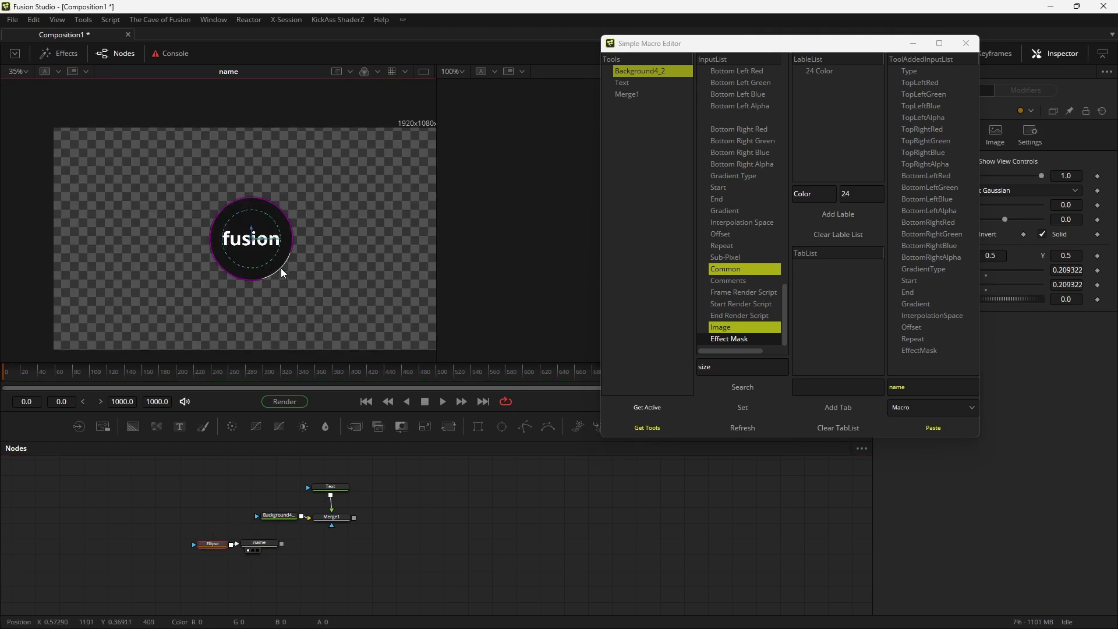
pyautogui.click(394, 478)
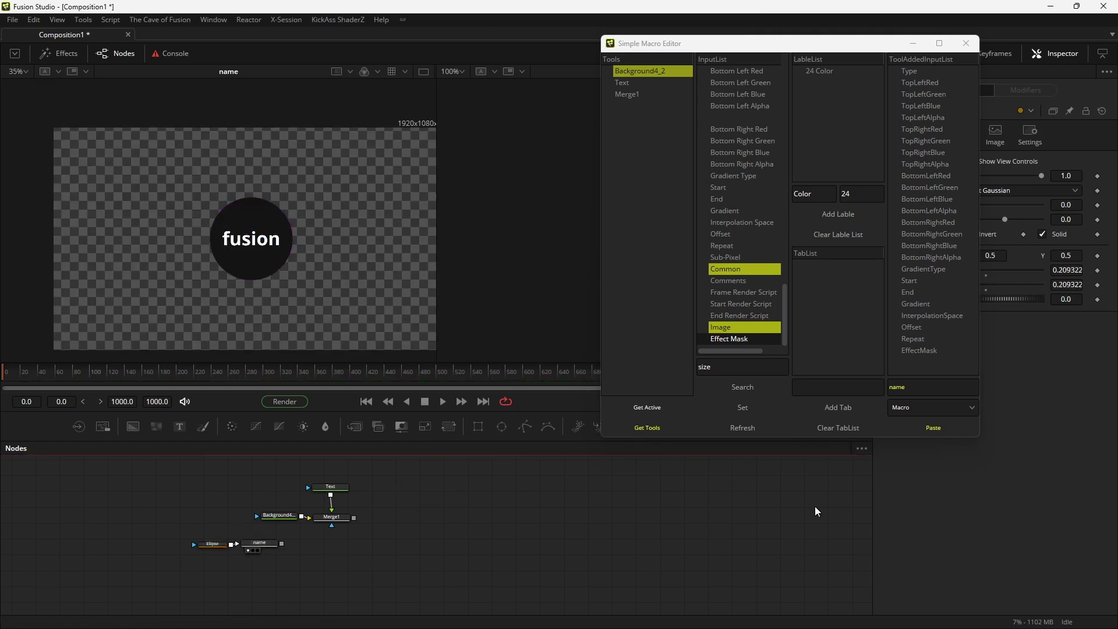
pyautogui.doubleClick(927, 352)
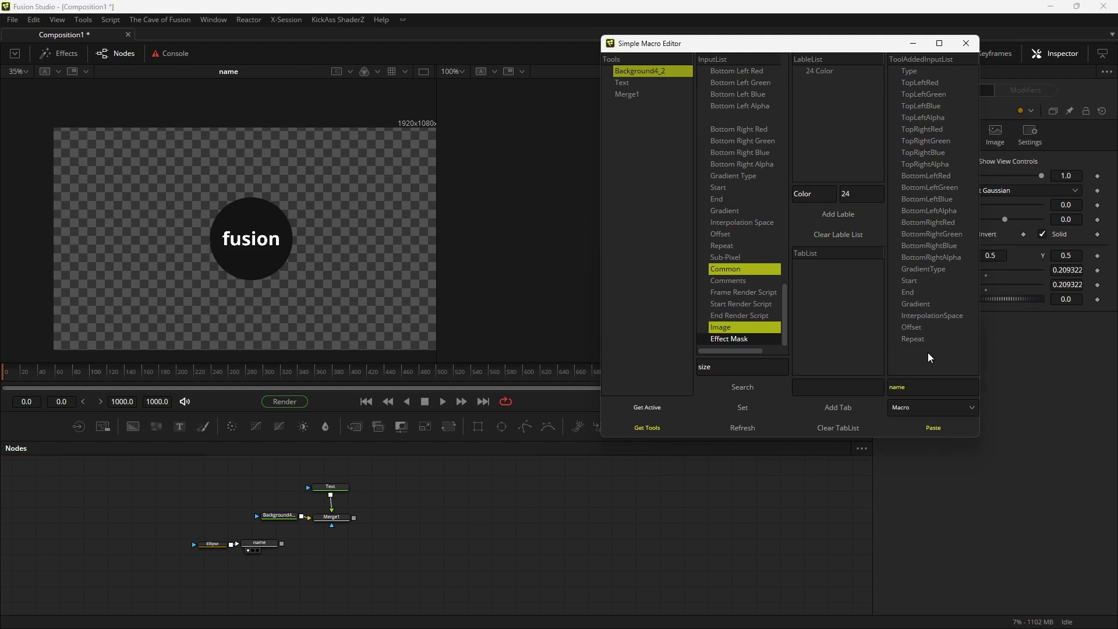
# Create a Color Inspector tab for the Color controls and view it on the pasted name_2 macro.
pyautogui.click(932, 428)
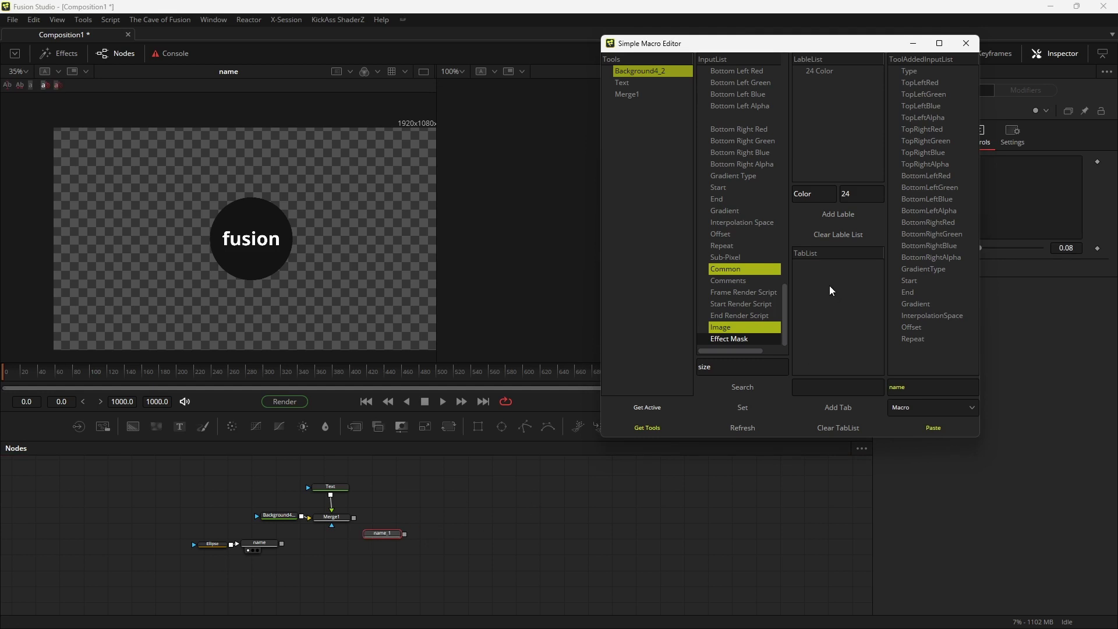
pyautogui.click(821, 385)
pyautogui.click(837, 407)
pyautogui.scroll(7, 751, 252)
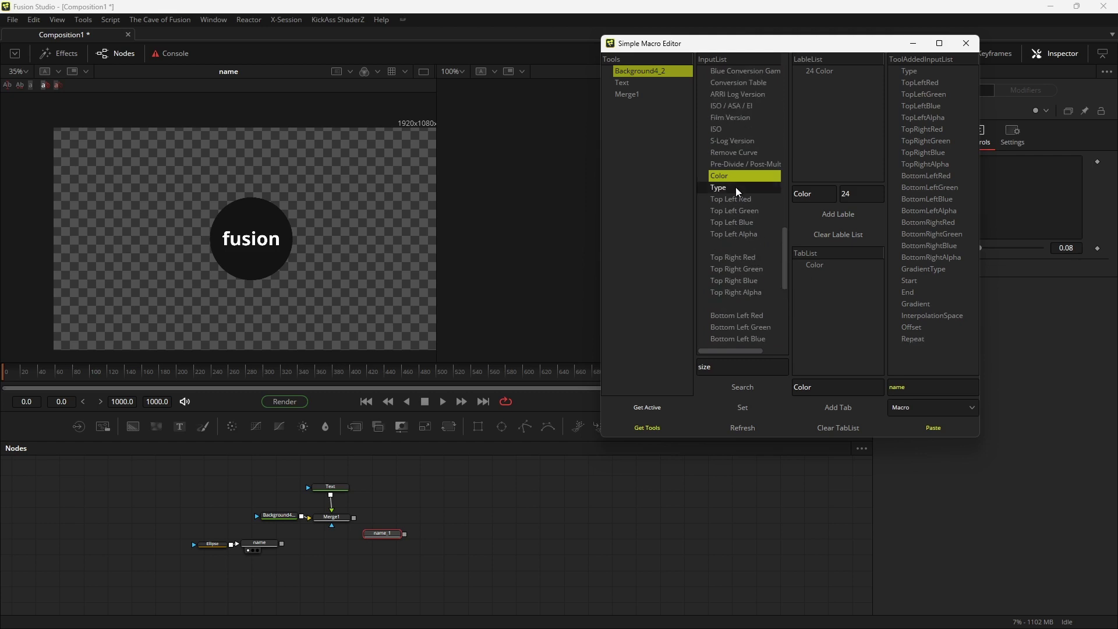
pyautogui.click(822, 265)
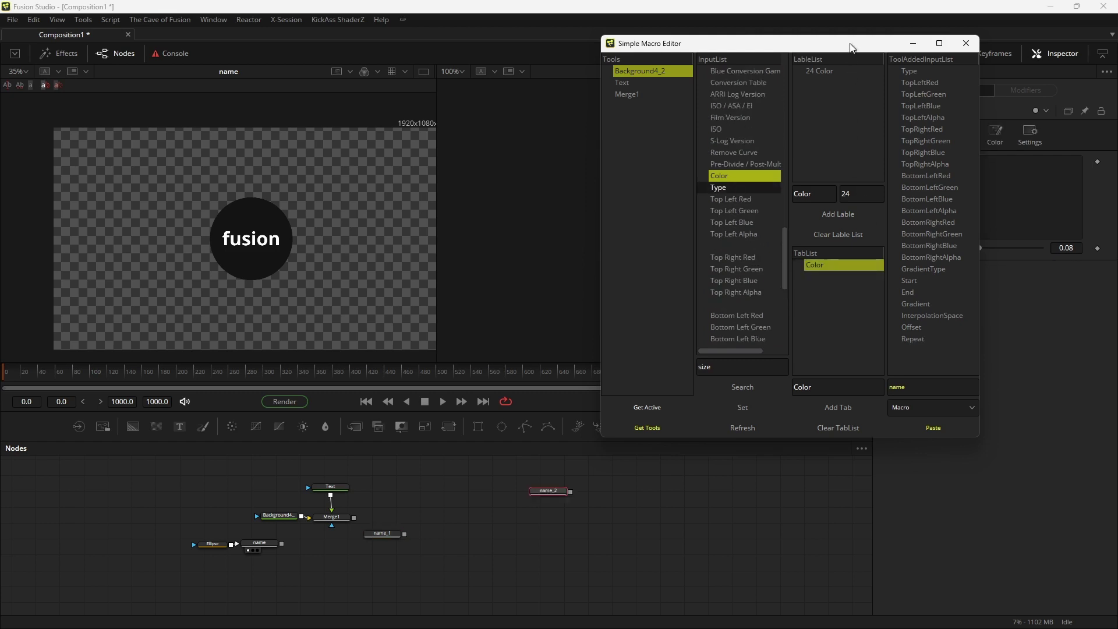
pyautogui.moveTo(844, 49); pyautogui.dragTo(698, 66)
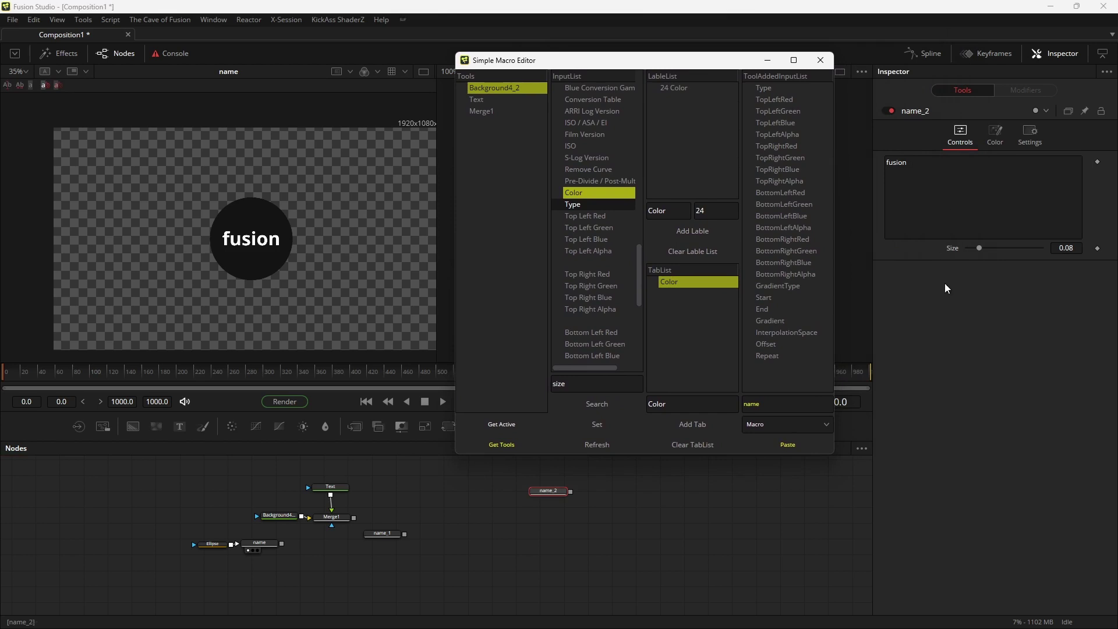
pyautogui.click(995, 145)
# Expand name_2's Color section, then list the Text tool's inputs in the macro editor.
pyautogui.click(888, 159)
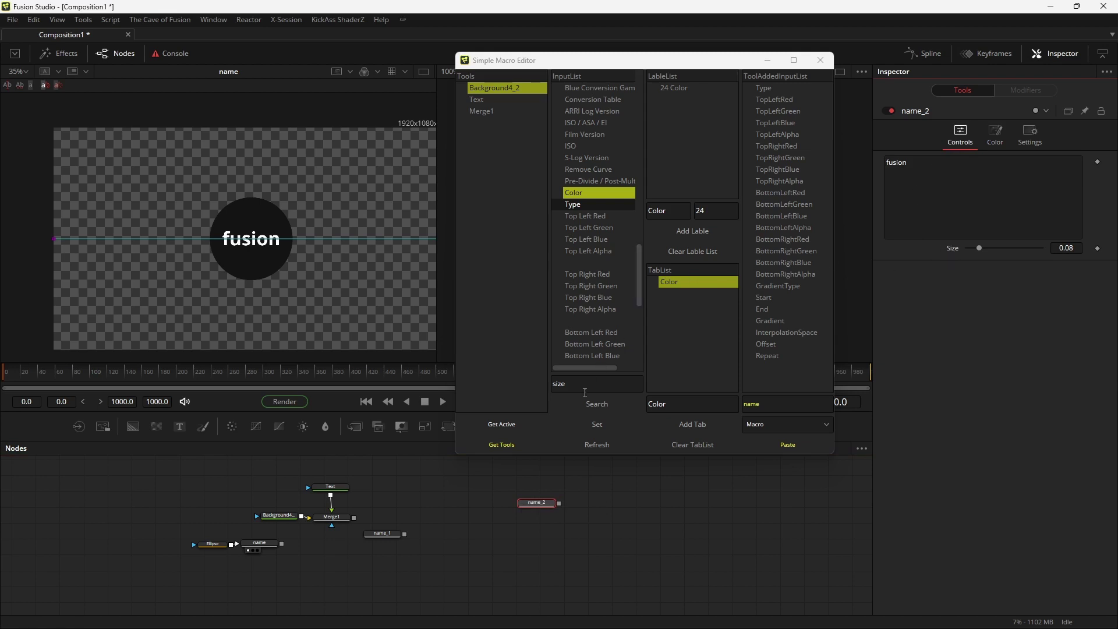
pyautogui.click(600, 403)
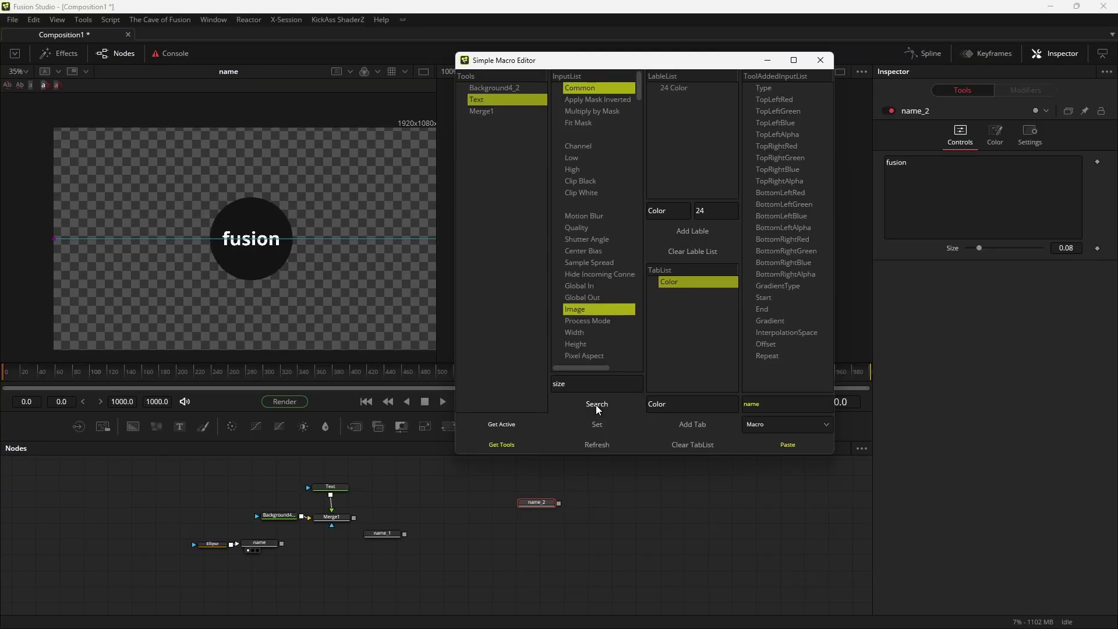
# Relabel the Text Size input as Name, paste name_3, and view its Color tab.
pyautogui.click(596, 404)
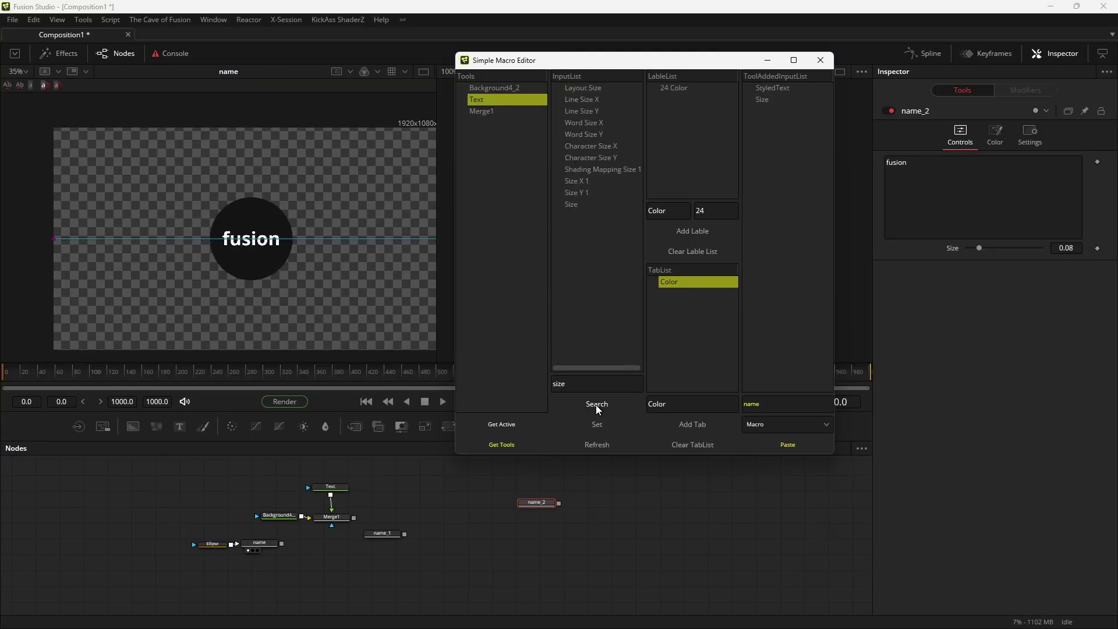
pyautogui.click(578, 204)
pyautogui.doubleClick(559, 383)
pyautogui.write('Nam')
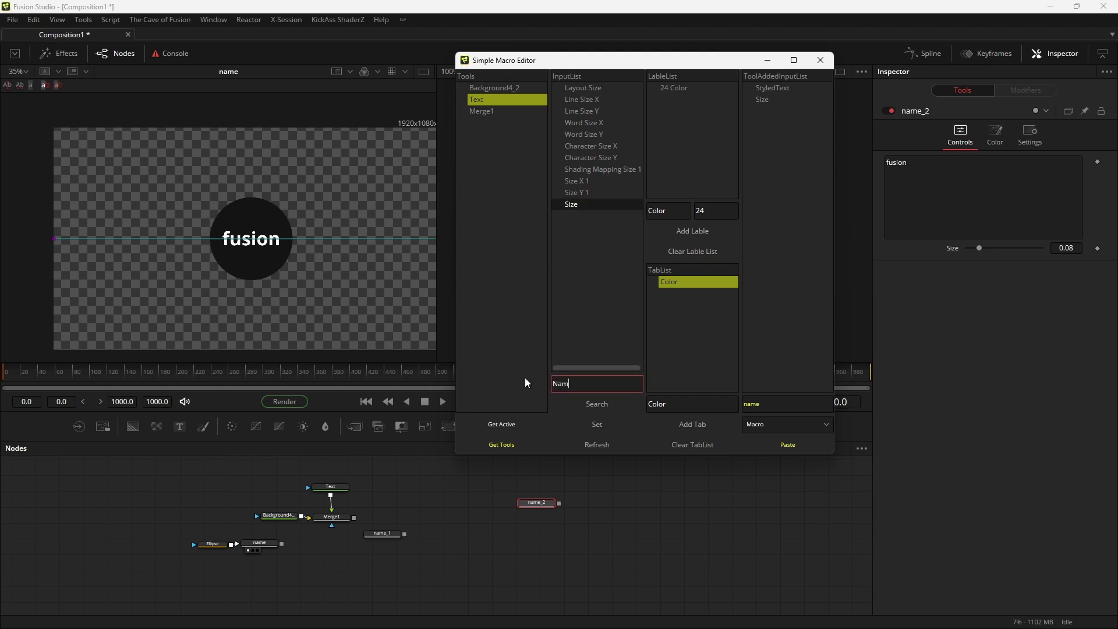
pyautogui.write('e')
pyautogui.click(596, 423)
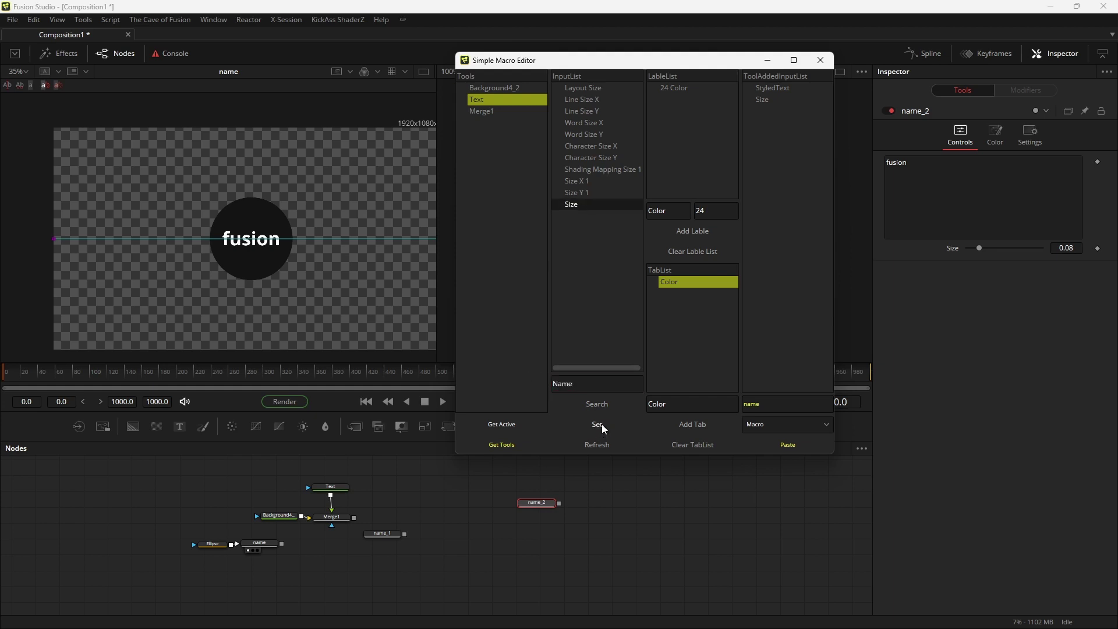
pyautogui.click(790, 445)
pyautogui.click(995, 142)
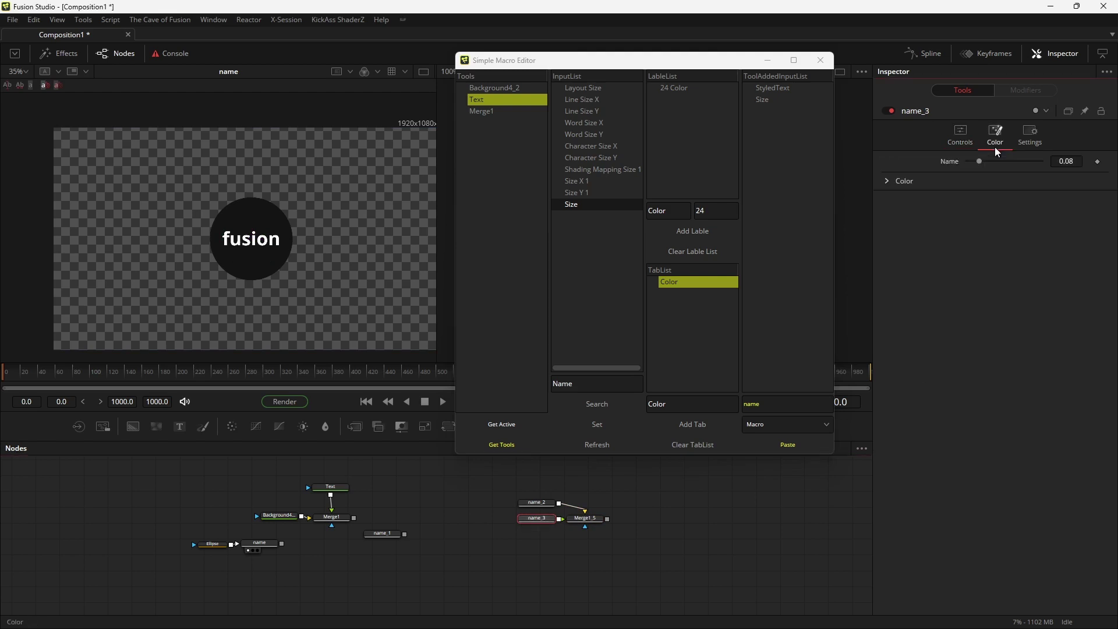